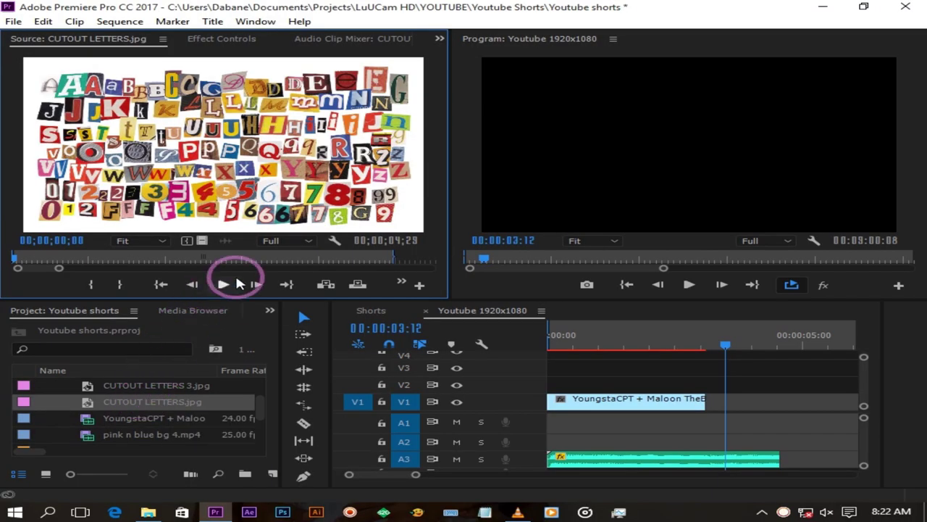
Step: Place g.jpg on video track V2 at the start of the sequence and enlarge it to a scale of 310 around the letter G
{"action": "left_click", "coordinate": [93, 384]}
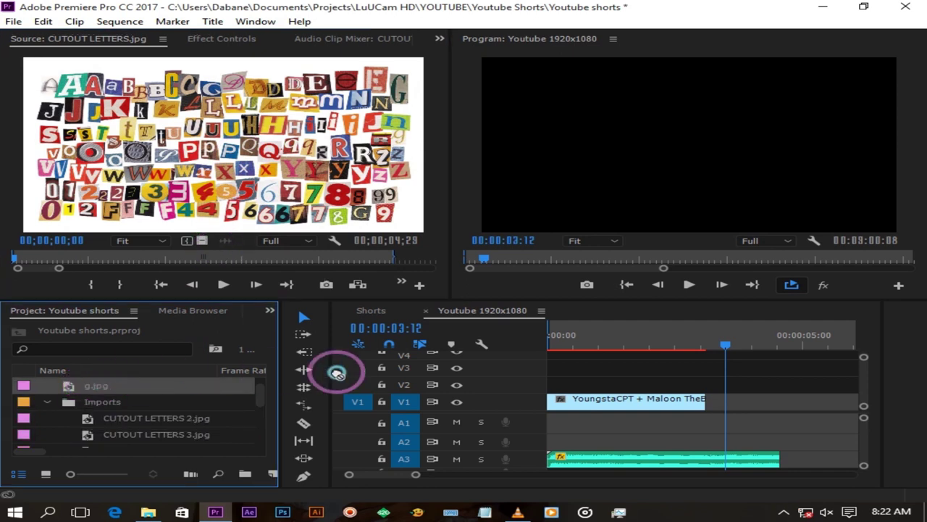
{"action": "left_click_drag", "start_coordinate": [336, 373], "coordinate": [522, 375]}
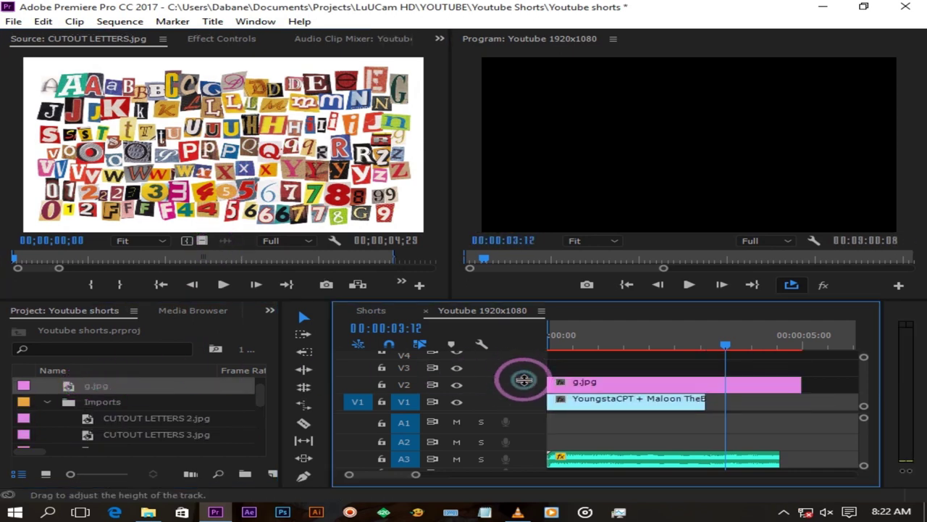
{"action": "left_click", "coordinate": [755, 351]}
{"action": "left_click_drag", "start_coordinate": [730, 344], "coordinate": [609, 346]}
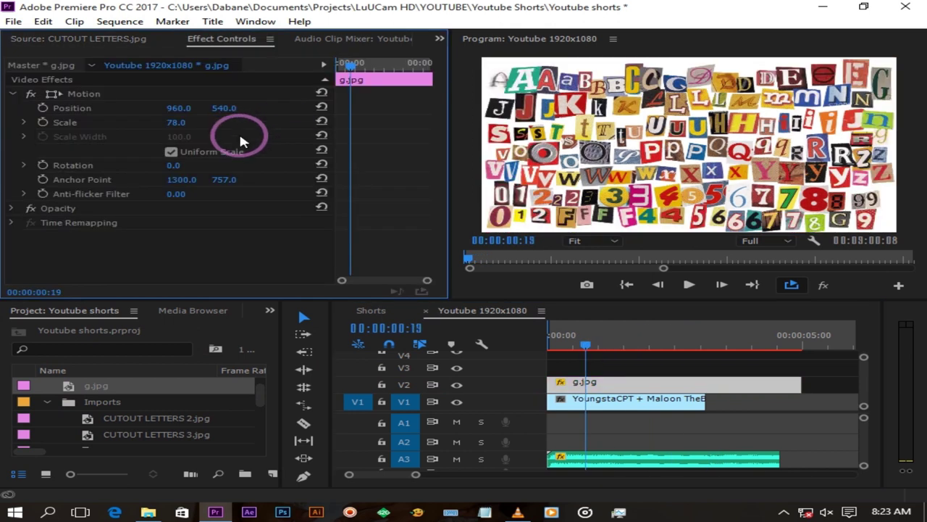
{"action": "mouse_move", "coordinate": [177, 123]}
{"action": "left_mouse_down"}
{"action": "mouse_move", "coordinate": [259, 124]}
{"action": "mouse_move", "coordinate": [124, 114]}
{"action": "mouse_move", "coordinate": [306, 94]}
{"action": "mouse_move", "coordinate": [886, 63]}
{"action": "mouse_move", "coordinate": [227, 107]}
{"action": "mouse_move", "coordinate": [31, 107]}
{"action": "mouse_move", "coordinate": [17, 118]}
{"action": "mouse_move", "coordinate": [184, 108]}
{"action": "left_mouse_up"}
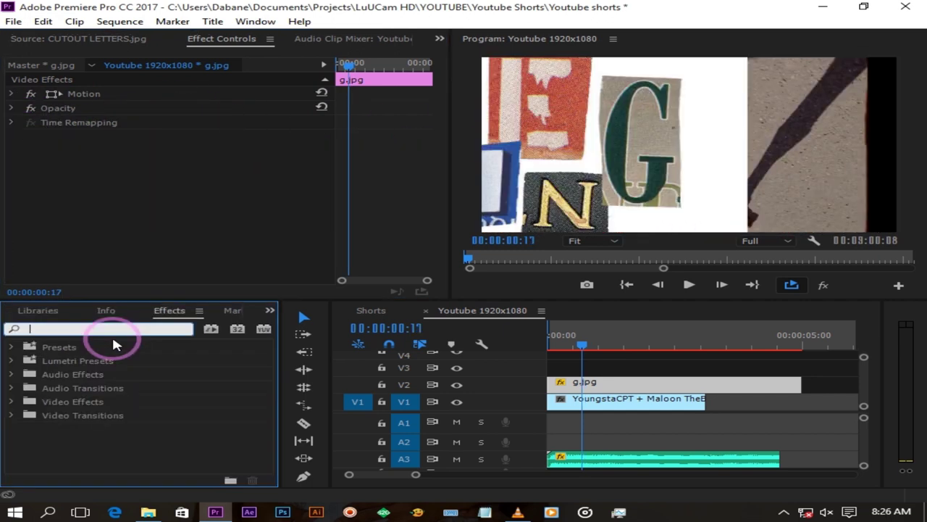
Step: Apply the Crop effect to the g.jpg clip and draw a pen mask around the green letter G
{"action": "type", "text": "crop"}
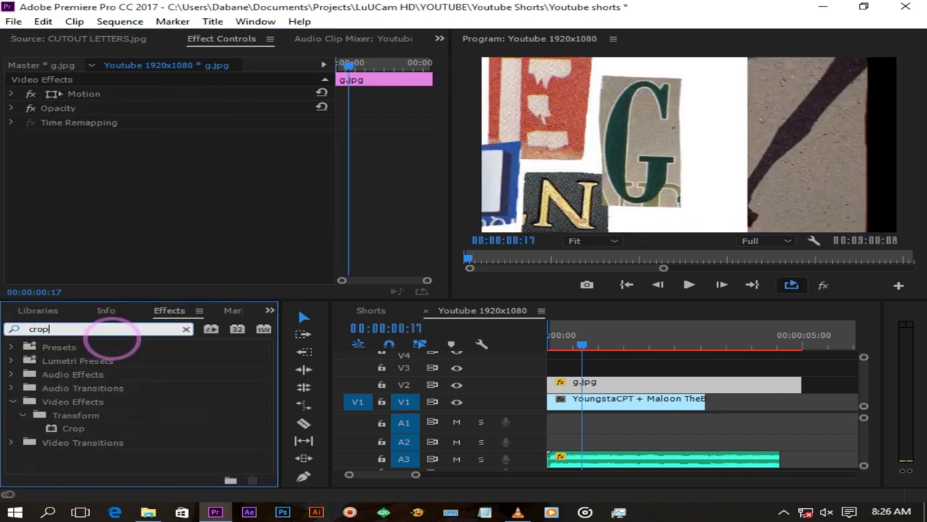
{"action": "left_click_drag", "start_coordinate": [71, 429], "coordinate": [597, 385]}
{"action": "left_click", "coordinate": [193, 182]}
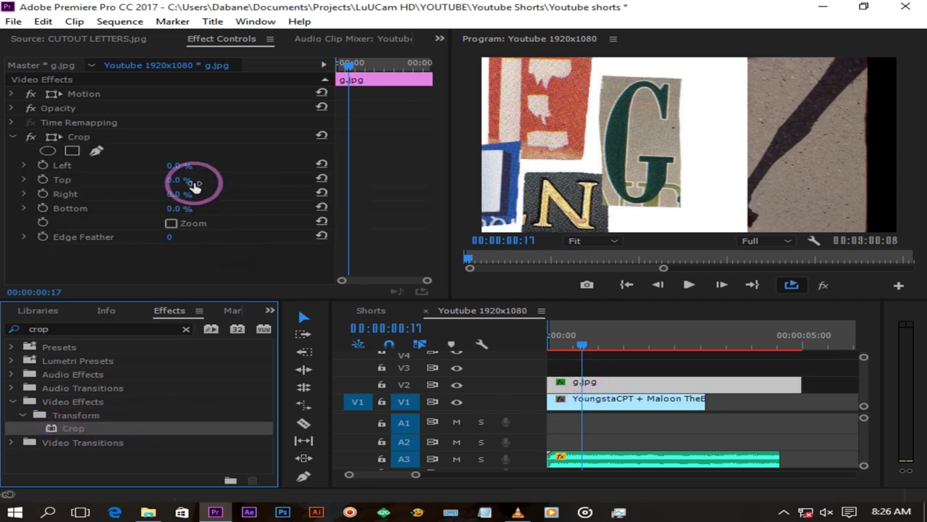
{"action": "left_click", "coordinate": [491, 119]}
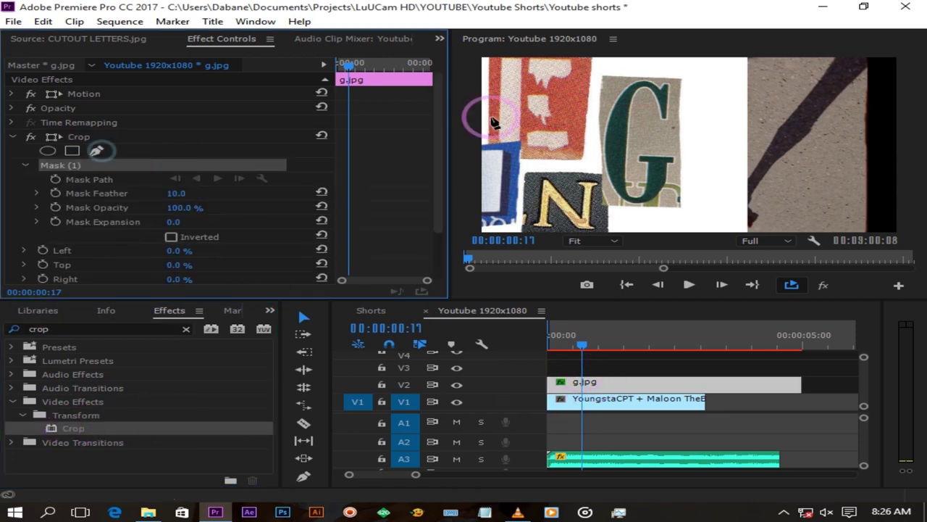
{"action": "left_click", "coordinate": [600, 76]}
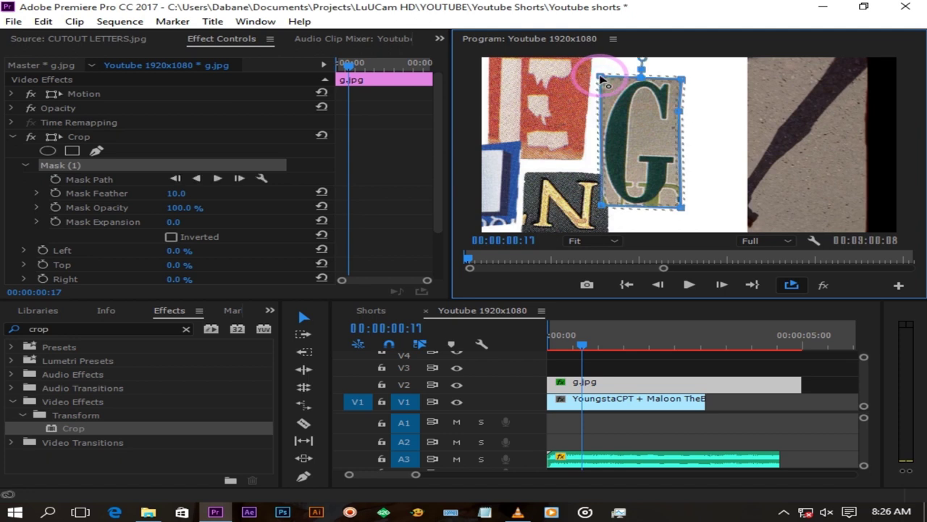
Step: Isolate the G by setting the mask feather to 0, inverting the mask and setting the Left crop to 100%
{"action": "left_click", "coordinate": [172, 194]}
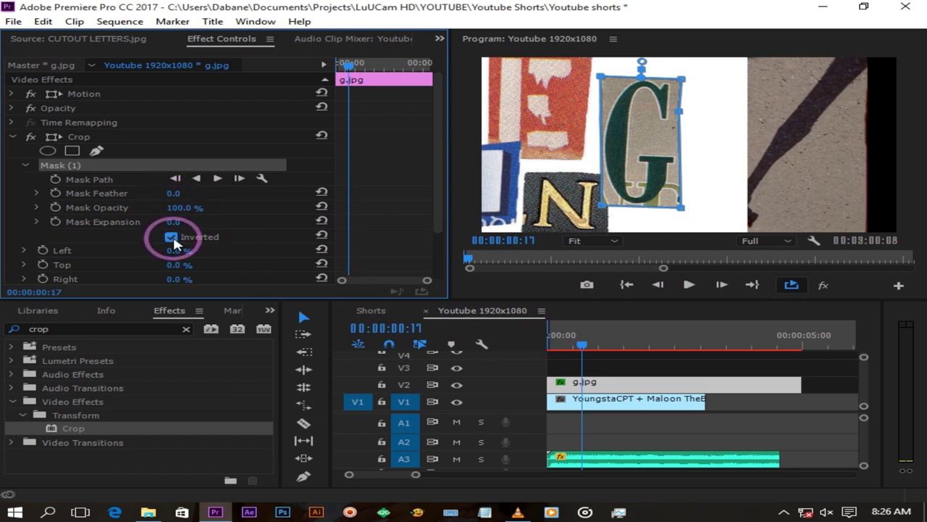
{"action": "left_click", "coordinate": [190, 250]}
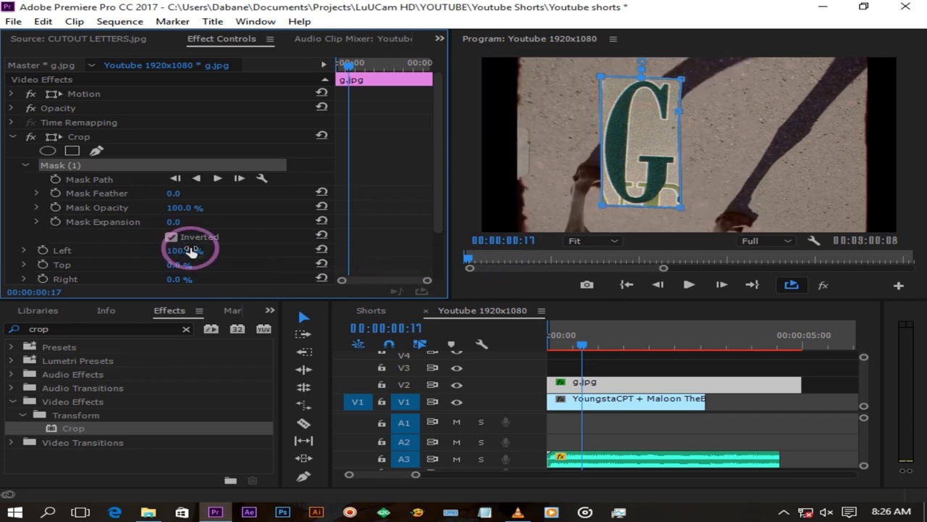
{"action": "left_click", "coordinate": [673, 408]}
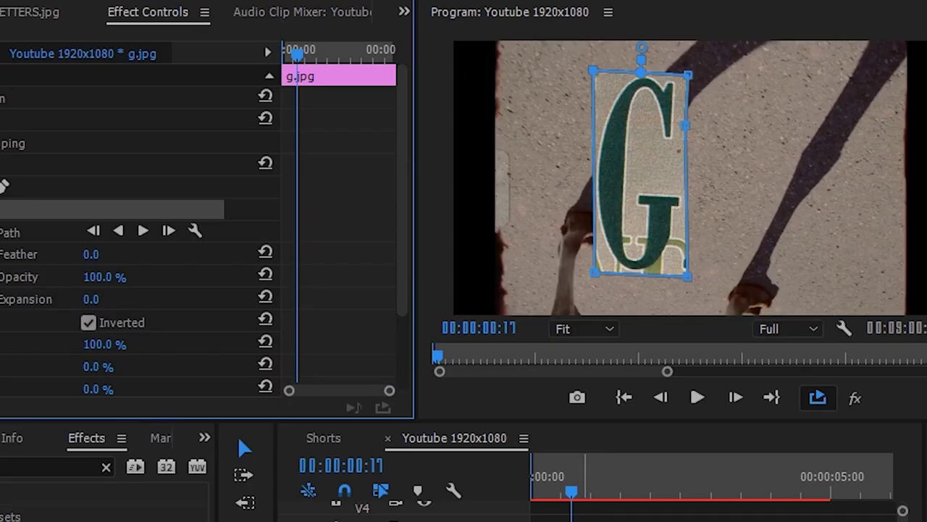
{"action": "left_click", "coordinate": [589, 518]}
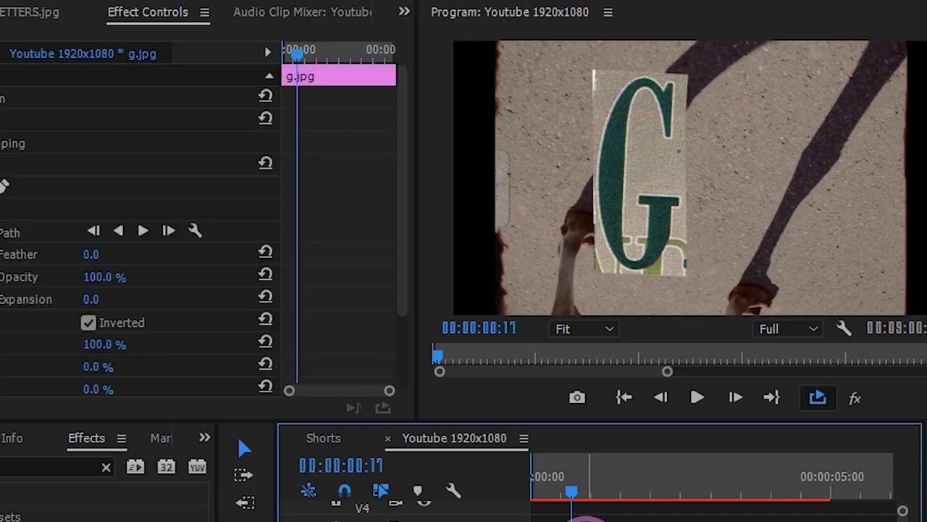
Step: Shift the cut-out G to a horizontal position of -3075 and nest its clip as a sequence named g
{"action": "left_click", "coordinate": [15, 96]}
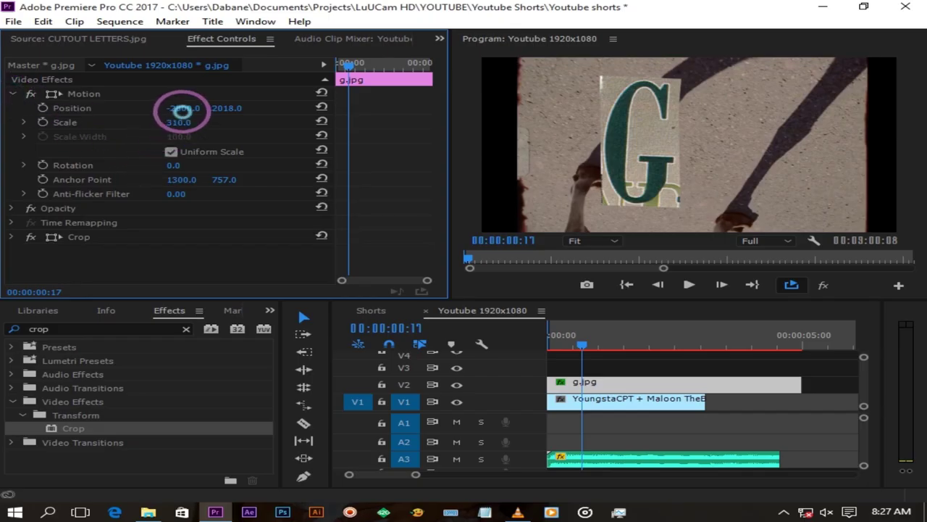
{"action": "left_click_drag", "start_coordinate": [182, 110], "coordinate": [297, 115]}
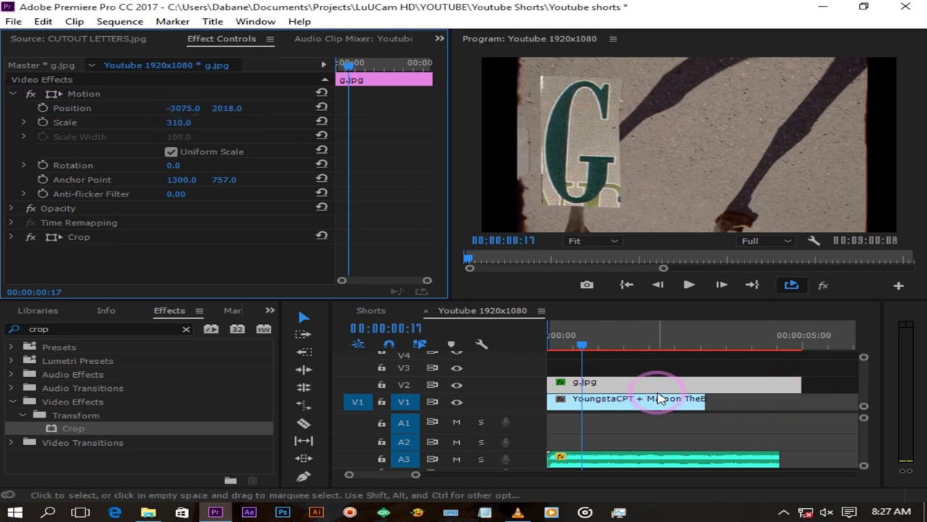
{"action": "right_click", "coordinate": [609, 384]}
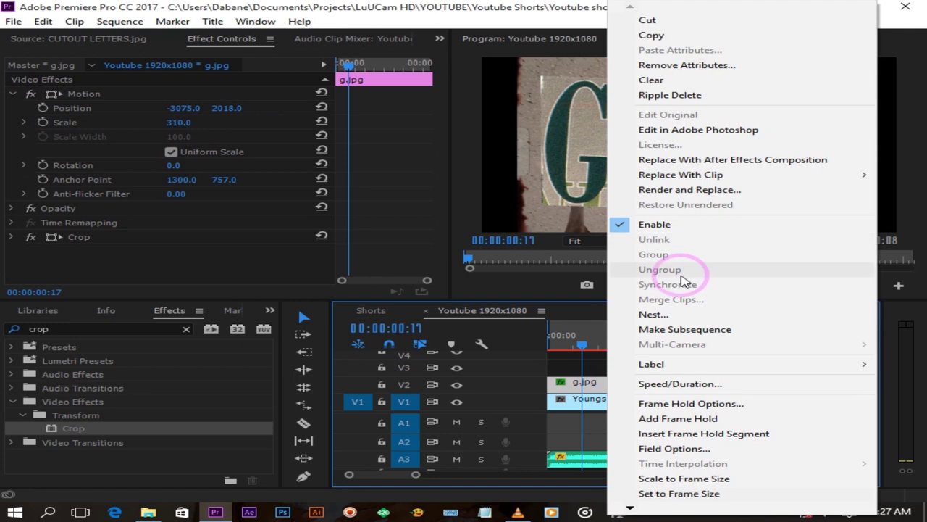
{"action": "left_click", "coordinate": [657, 316]}
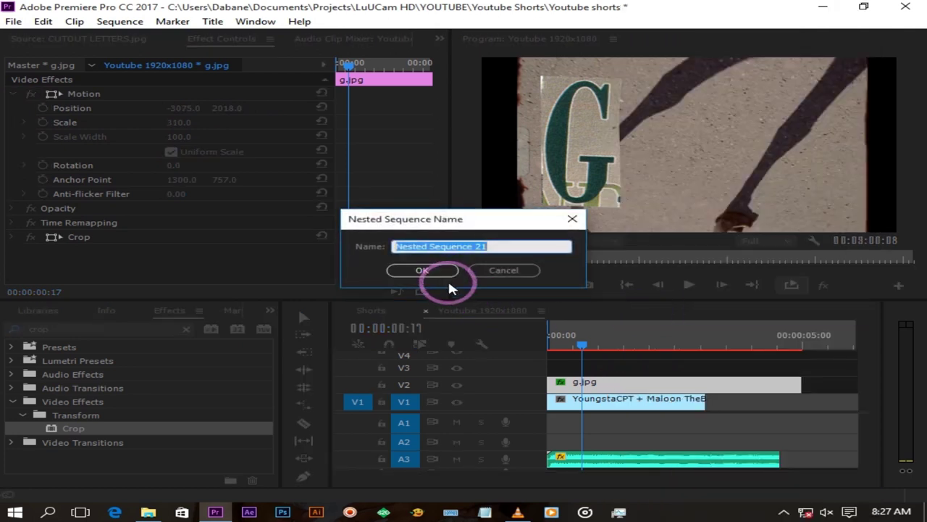
{"action": "type", "text": "g"}
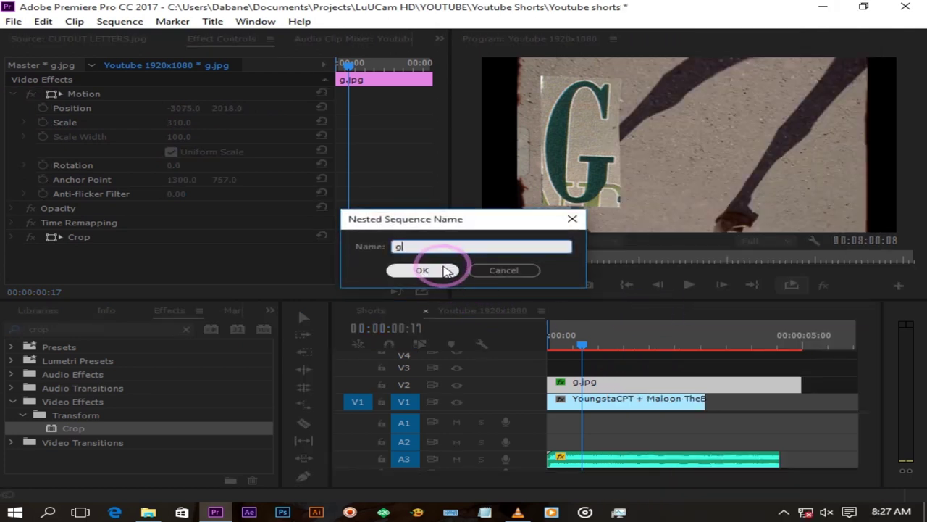
{"action": "left_click", "coordinate": [423, 269]}
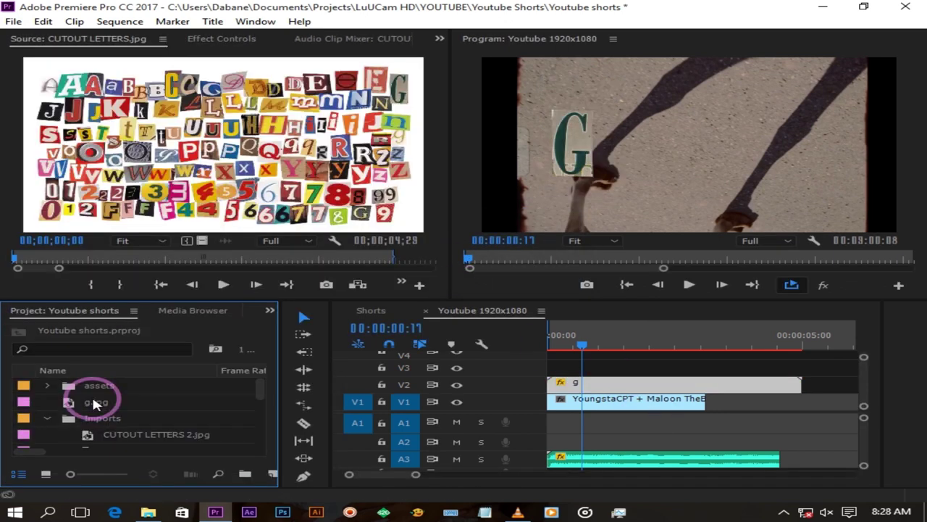
Step: Add g.jpg again on video track V3 at the sequence start and apply the Crop effect to it
{"action": "left_click_drag", "start_coordinate": [97, 398], "coordinate": [400, 370]}
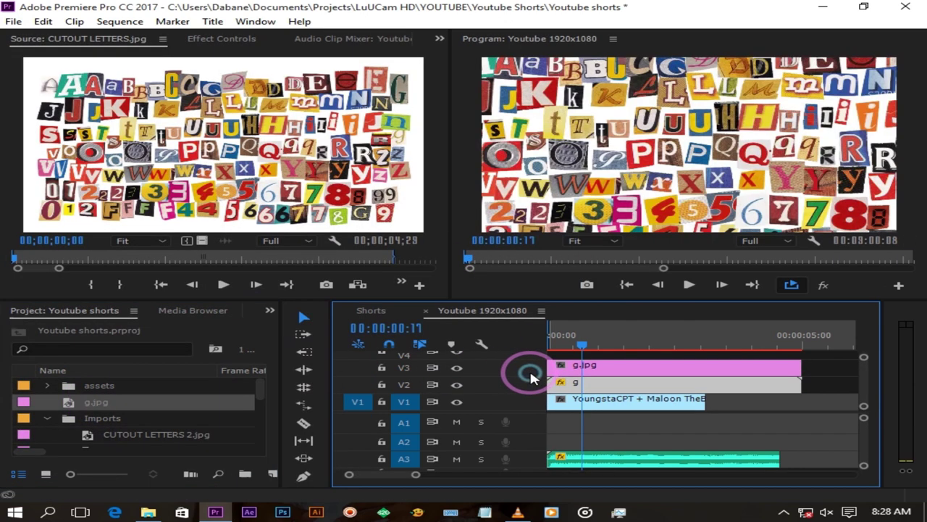
{"action": "left_click", "coordinate": [589, 368]}
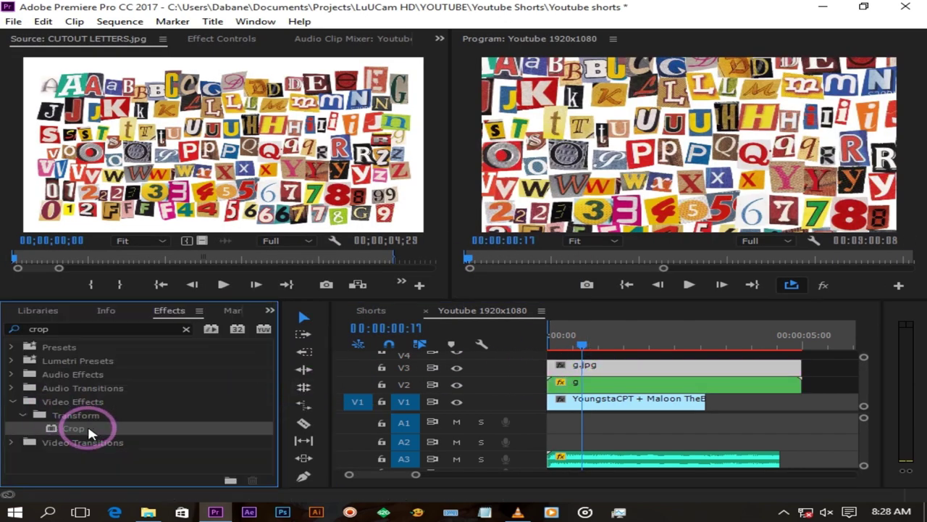
{"action": "left_click_drag", "start_coordinate": [79, 427], "coordinate": [588, 368]}
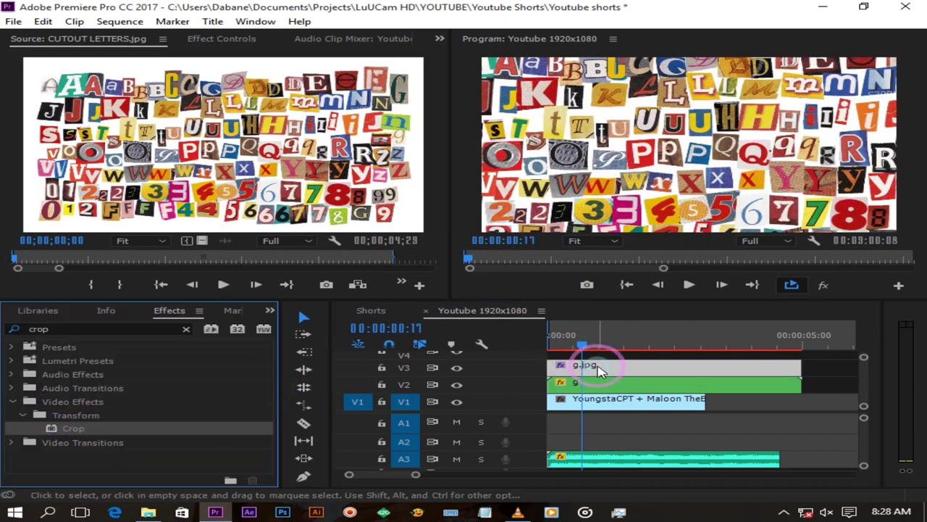
Step: Enlarge the g.jpg clip on V3 and reposition it so the letter U on the red background fills the middle of the frame
{"action": "left_click", "coordinate": [576, 364]}
{"action": "left_click", "coordinate": [215, 40]}
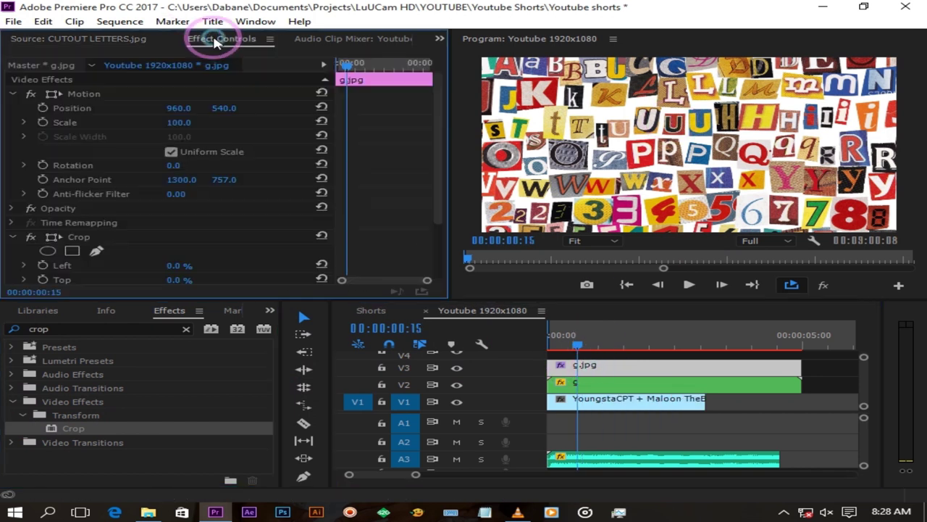
{"action": "left_click_drag", "start_coordinate": [177, 125], "coordinate": [312, 118]}
{"action": "left_click_drag", "start_coordinate": [217, 108], "coordinate": [358, 109]}
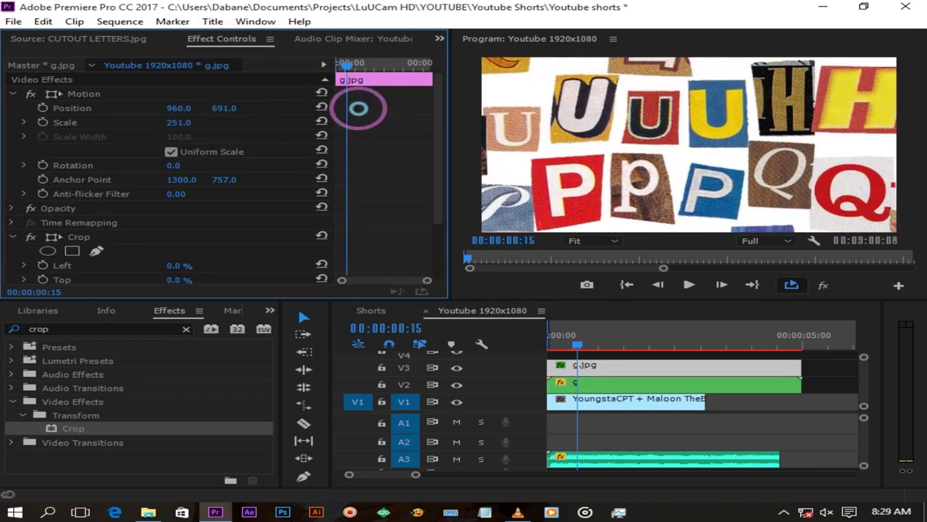
{"action": "left_click_drag", "start_coordinate": [186, 109], "coordinate": [341, 126]}
{"action": "left_click_drag", "start_coordinate": [223, 108], "coordinate": [442, 188]}
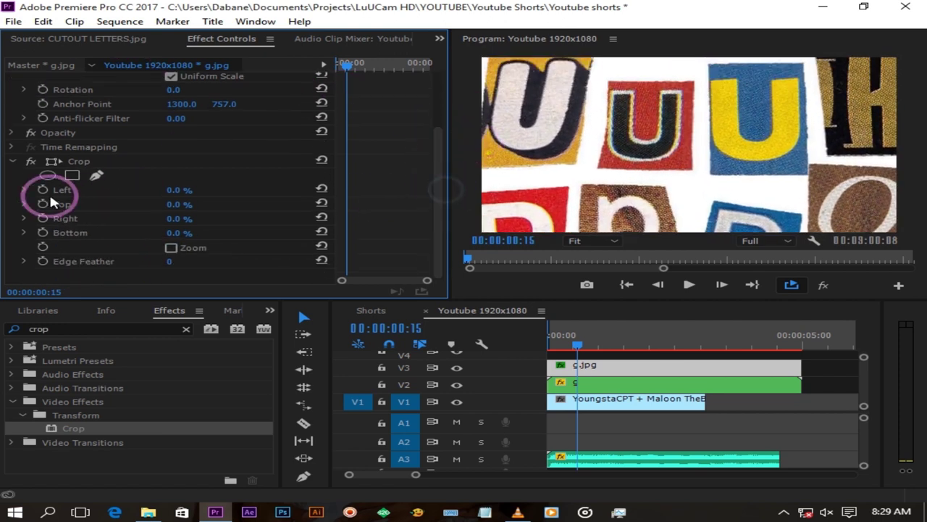
Step: Draw a Crop pen mask around the letter U on the red background
{"action": "left_click", "coordinate": [98, 176]}
{"action": "left_click", "coordinate": [611, 79]}
{"action": "left_click", "coordinate": [673, 86]}
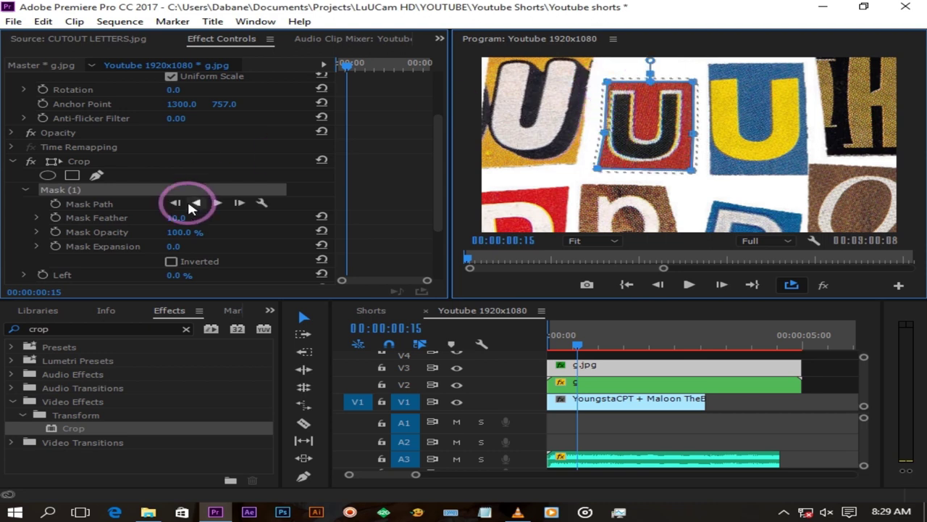
Step: Isolate the U by setting its mask feather to 0, inverting the mask and setting the Left crop to 100%
{"action": "left_click", "coordinate": [126, 217]}
{"action": "left_click_drag", "start_coordinate": [439, 166], "coordinate": [443, 206]}
{"action": "left_click", "coordinate": [280, 200]}
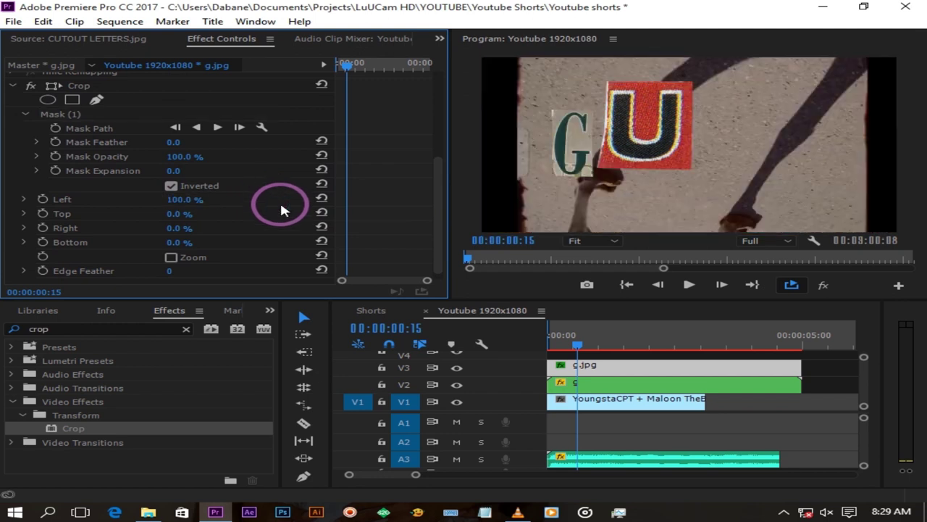
Step: Nest the cropped letter clip on V3 as a sequence named u
{"action": "left_click", "coordinate": [598, 367]}
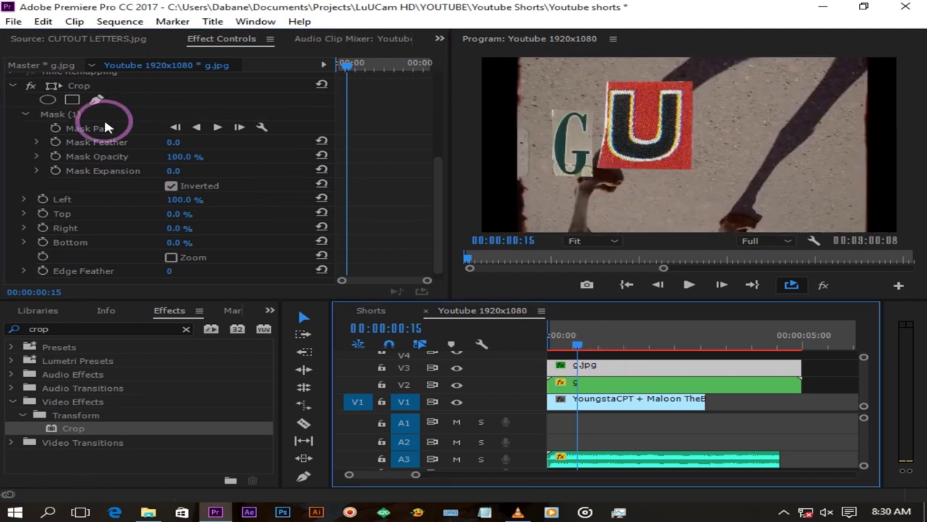
{"action": "left_click_drag", "start_coordinate": [439, 201], "coordinate": [439, 180]}
{"action": "right_click", "coordinate": [585, 364]}
{"action": "left_click", "coordinate": [643, 315]}
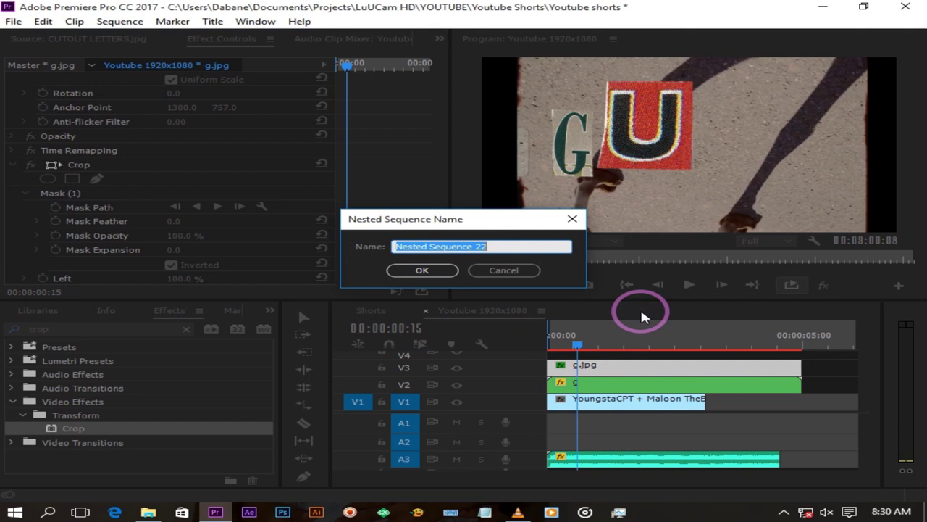
{"action": "key", "text": "Return"}
Step: Scale the nested u clip to 44 and move it beside the G at a vertical position of 630
{"action": "left_click", "coordinate": [588, 366]}
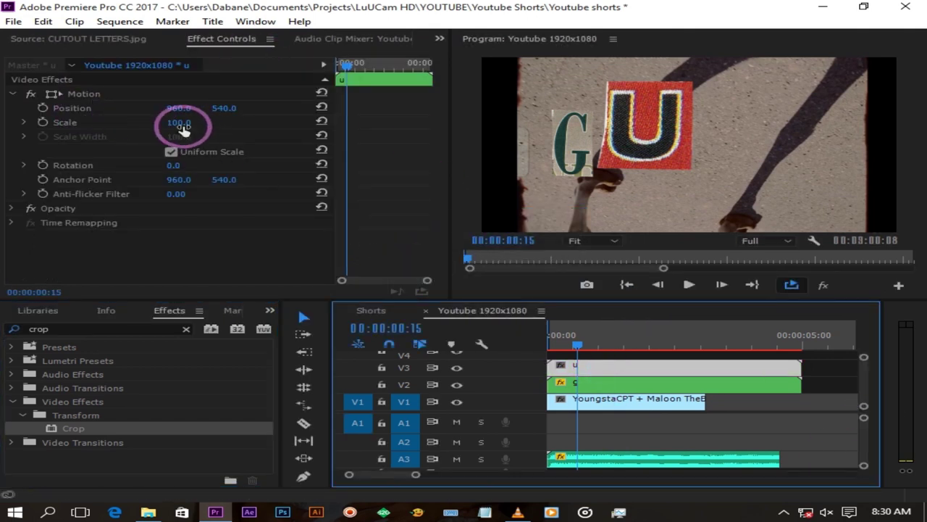
{"action": "left_click_drag", "start_coordinate": [183, 125], "coordinate": [300, 98]}
{"action": "left_click_drag", "start_coordinate": [174, 108], "coordinate": [67, 104]}
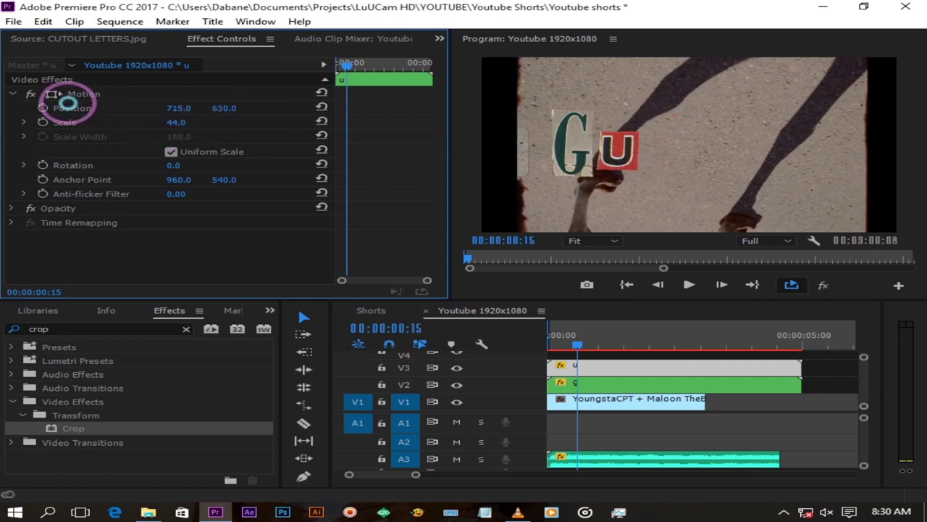
Step: Add another copy of g.jpg on video track V4 at the sequence start and apply the Crop effect to it
{"action": "left_click", "coordinate": [99, 40]}
{"action": "key", "text": "shift+1"}
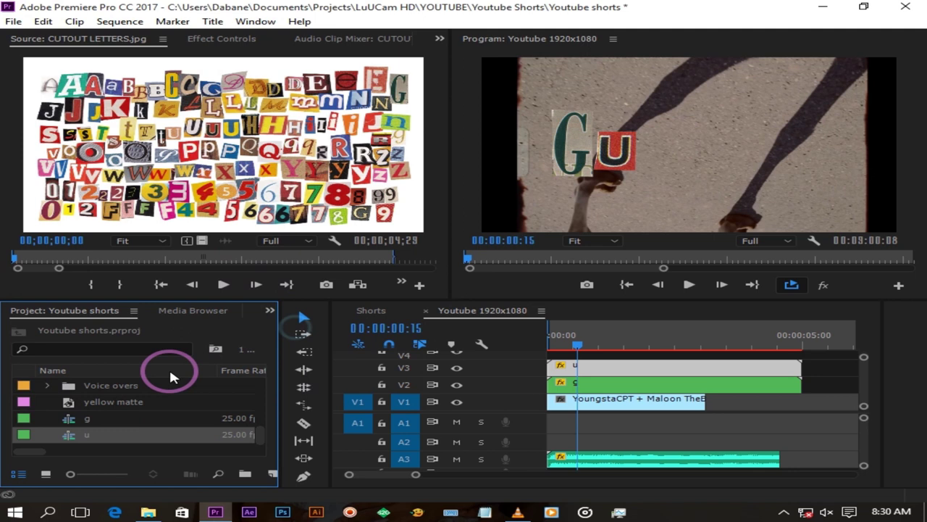
{"action": "scroll", "coordinate": [137, 397], "scroll_direction": "up", "scroll_amount": 8}
{"action": "left_click_drag", "start_coordinate": [102, 405], "coordinate": [584, 379]}
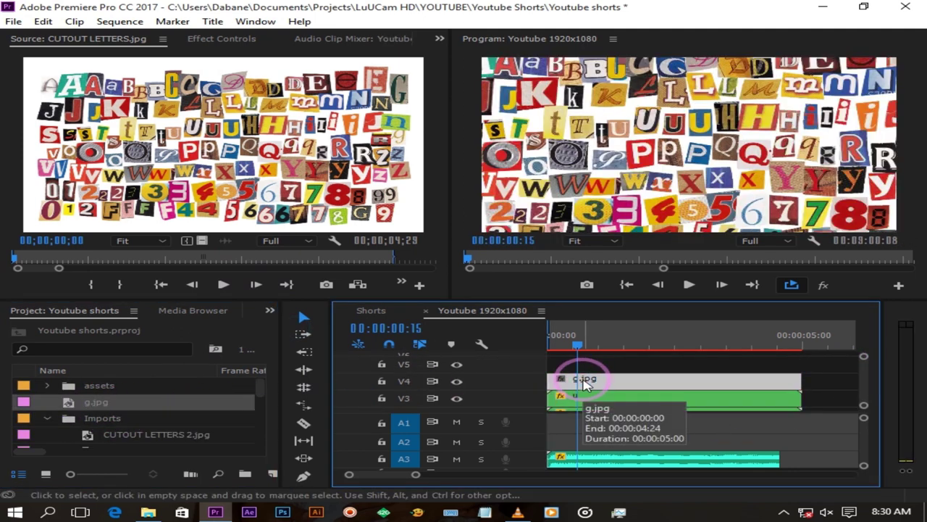
{"action": "key", "text": "shift+7"}
{"action": "left_click_drag", "start_coordinate": [39, 431], "coordinate": [609, 378]}
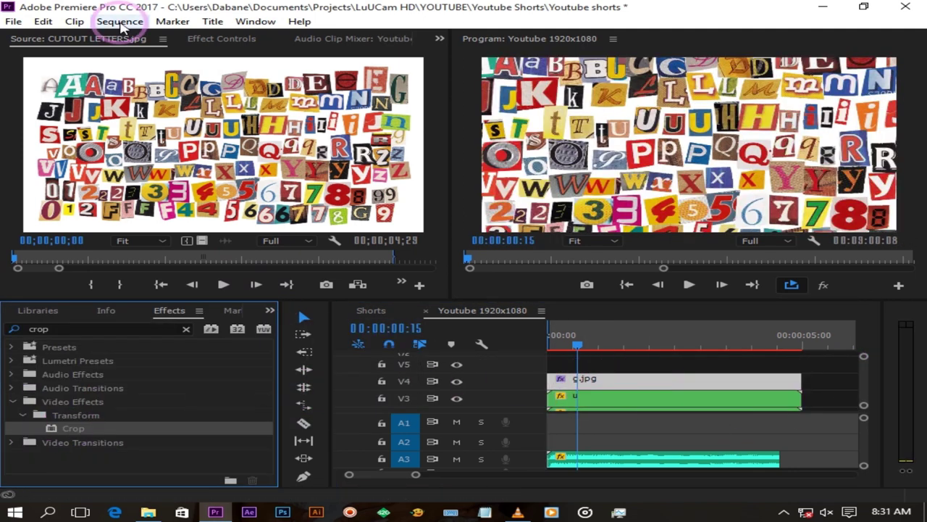
Step: Enlarge g.jpg on V4 and shift its position until the blue-card N is in view for masking
{"action": "left_click", "coordinate": [222, 39]}
{"action": "left_click", "coordinate": [96, 251]}
{"action": "left_click", "coordinate": [596, 242]}
{"action": "left_click", "coordinate": [613, 352]}
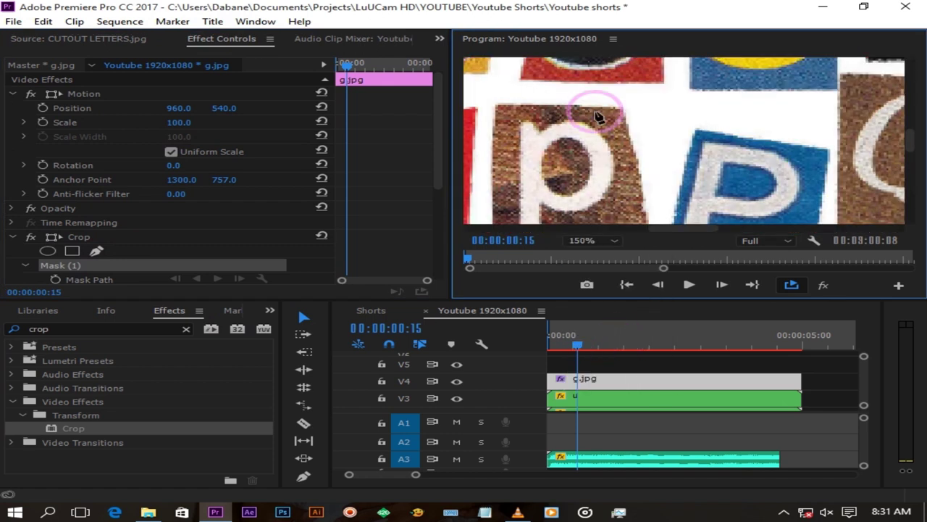
{"action": "left_click_drag", "start_coordinate": [174, 107], "coordinate": [231, 105]}
{"action": "left_click", "coordinate": [593, 240]}
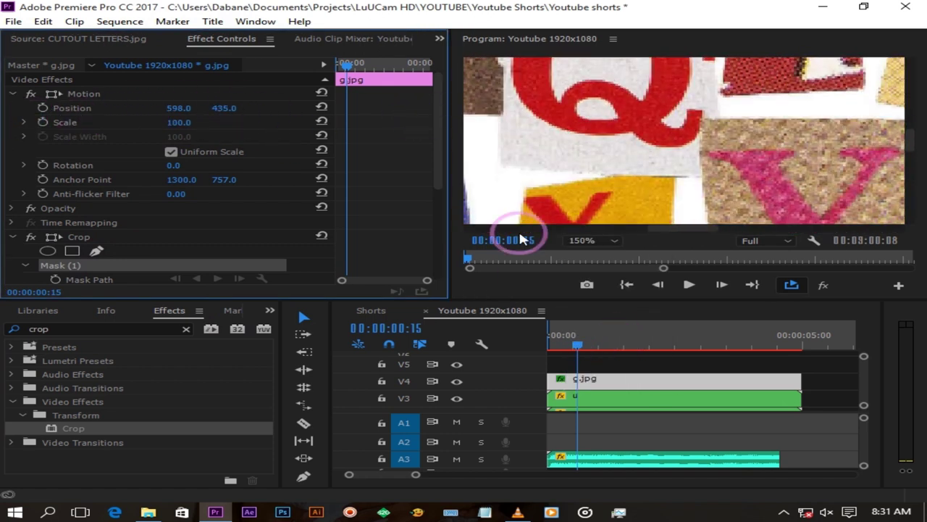
{"action": "left_click", "coordinate": [604, 253]}
{"action": "left_click", "coordinate": [181, 129]}
{"action": "left_click_drag", "start_coordinate": [180, 130], "coordinate": [521, 110]}
{"action": "left_click_drag", "start_coordinate": [233, 122], "coordinate": [359, 119]}
{"action": "left_click_drag", "start_coordinate": [176, 109], "coordinate": [42, 121]}
Step: Draw a pen mask for the Crop effect around the blue-card N
{"action": "scroll", "coordinate": [166, 268], "scroll_direction": "down", "scroll_amount": 3}
{"action": "left_click", "coordinate": [97, 166]}
{"action": "left_click", "coordinate": [835, 96]}
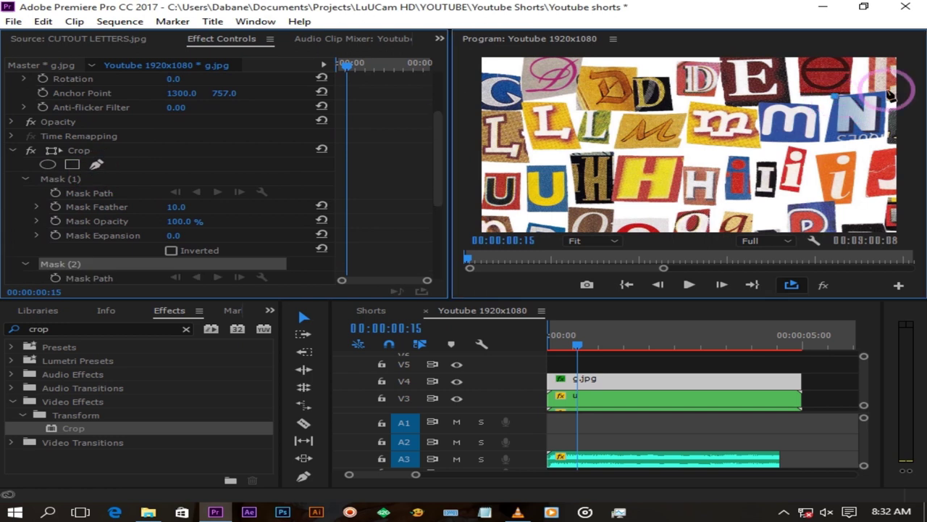
Step: Set the mask feather of the N's mask to 0 and save the project
{"action": "left_click_drag", "start_coordinate": [178, 207], "coordinate": [145, 208]}
{"action": "left_click_drag", "start_coordinate": [438, 172], "coordinate": [450, 241]}
{"action": "left_click_drag", "start_coordinate": [178, 135], "coordinate": [145, 137]}
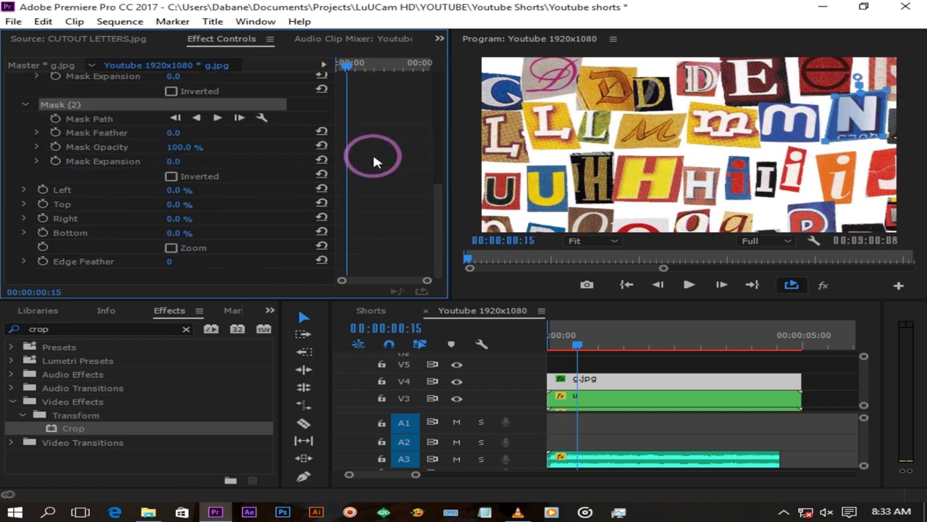
{"action": "left_click_drag", "start_coordinate": [439, 205], "coordinate": [437, 159]}
{"action": "key", "text": "ctrl+s"}
Step: Delete the unused Mask (1) from the Crop effect and invert the mask around the N
{"action": "left_click", "coordinate": [67, 129]}
{"action": "key", "text": "BackSpace"}
{"action": "left_click", "coordinate": [171, 200]}
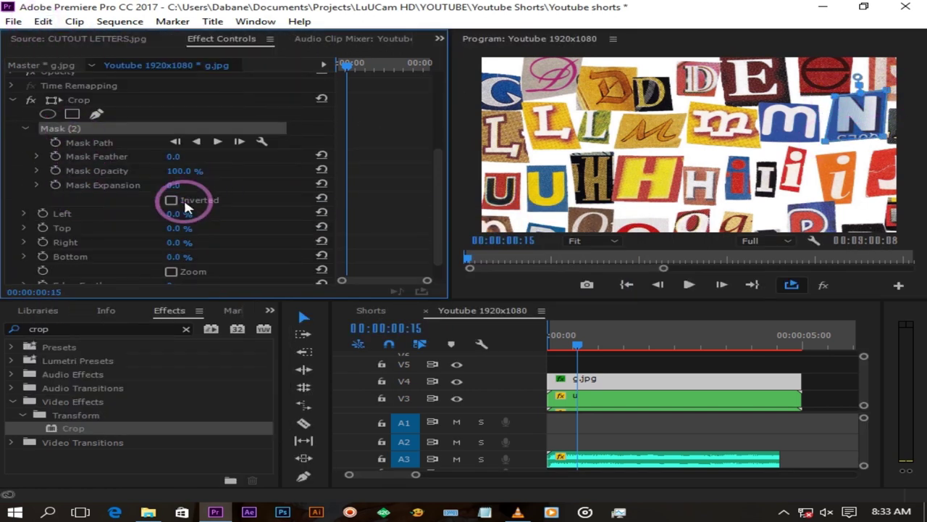
Step: Nest the cropped g.jpg clip on V4 as a sequence named n
{"action": "left_click", "coordinate": [627, 379]}
{"action": "right_click", "coordinate": [628, 384]}
{"action": "left_click", "coordinate": [670, 269]}
{"action": "type", "text": "n"}
{"action": "key", "text": "Return"}
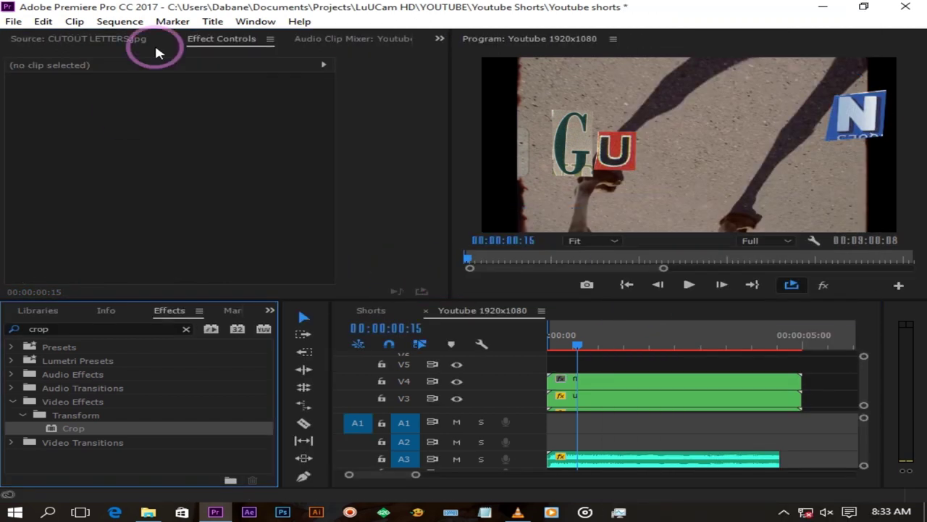
Step: Scale the nested n clip to 110 and position it at -16, 759, just beside the U
{"action": "left_click", "coordinate": [130, 41]}
{"action": "left_click", "coordinate": [228, 43]}
{"action": "left_click", "coordinate": [616, 381]}
{"action": "left_click_drag", "start_coordinate": [179, 109], "coordinate": [14, 116]}
{"action": "left_click_drag", "start_coordinate": [180, 109], "coordinate": [69, 113]}
{"action": "left_click_drag", "start_coordinate": [224, 109], "coordinate": [425, 99]}
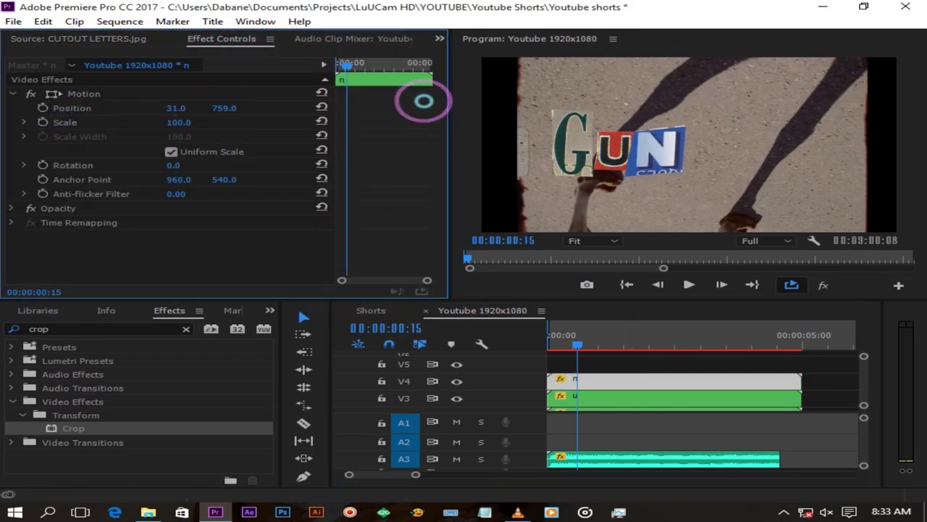
{"action": "left_click_drag", "start_coordinate": [180, 123], "coordinate": [191, 124]}
{"action": "left_click_drag", "start_coordinate": [184, 109], "coordinate": [116, 114]}
Step: Export a still frame of CUTOUT LETTERS 2.jpg named nn and import it into the project
{"action": "left_click", "coordinate": [269, 310]}
{"action": "left_click", "coordinate": [319, 329]}
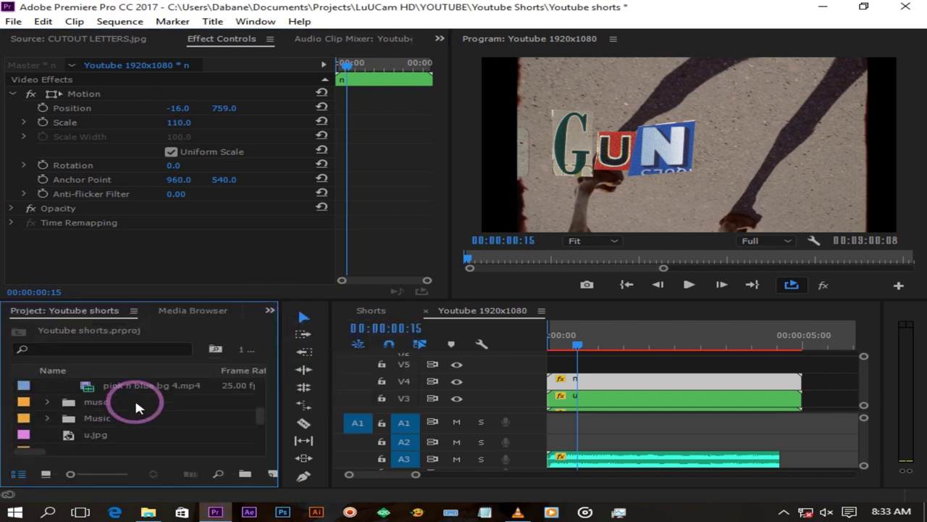
{"action": "scroll", "coordinate": [138, 408], "scroll_direction": "up", "scroll_amount": 4}
{"action": "double_click", "coordinate": [142, 390]}
{"action": "left_click", "coordinate": [326, 284]}
{"action": "type", "text": "nn"}
{"action": "left_click", "coordinate": [304, 275]}
{"action": "left_click", "coordinate": [482, 305]}
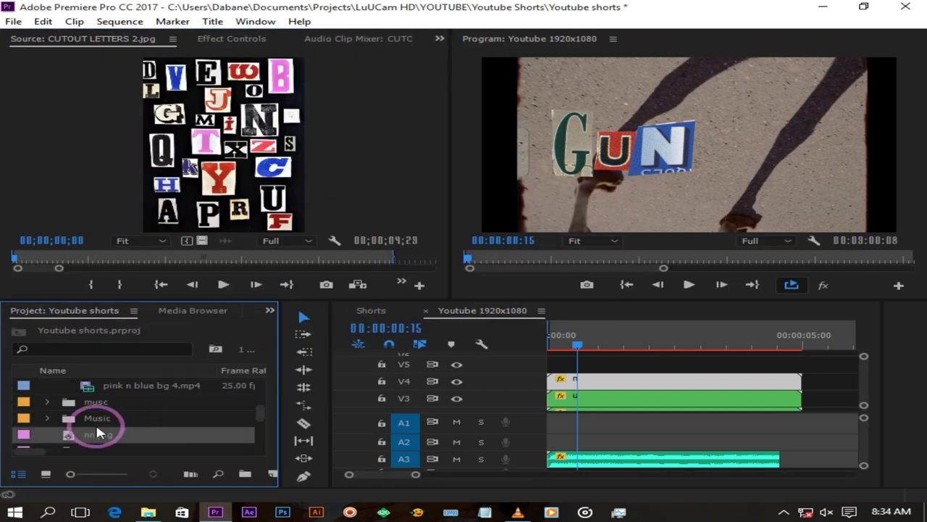
Step: Place nn.jpg on video track V5 at the sequence start, enlarged and shifted so the large black N is fully in view
{"action": "left_click_drag", "start_coordinate": [97, 431], "coordinate": [602, 362]}
{"action": "left_click", "coordinate": [233, 38]}
{"action": "left_click_drag", "start_coordinate": [179, 123], "coordinate": [383, 129]}
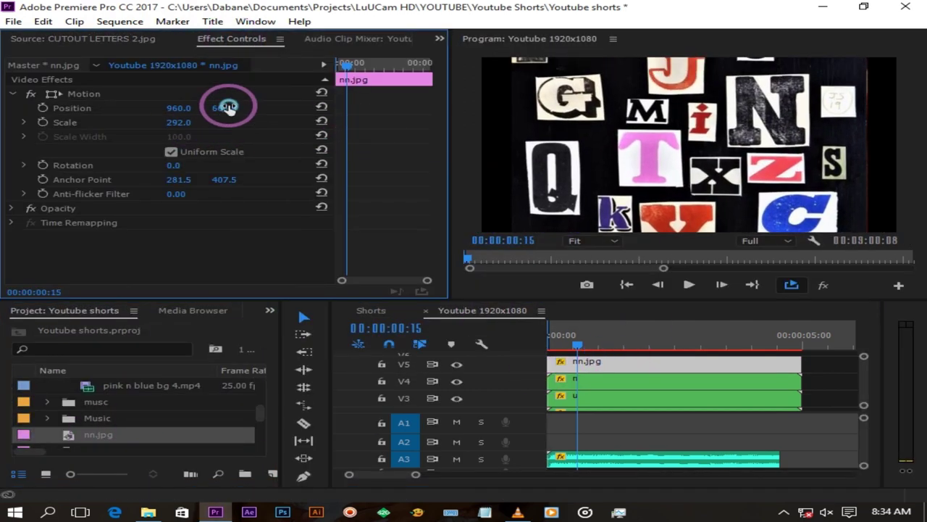
{"action": "left_click_drag", "start_coordinate": [227, 107], "coordinate": [370, 107]}
Step: Apply the Crop effect to nn.jpg and add a pen mask to it
{"action": "left_click", "coordinate": [269, 310]}
{"action": "left_click", "coordinate": [298, 388]}
{"action": "left_click_drag", "start_coordinate": [73, 428], "coordinate": [594, 363]}
{"action": "left_click_drag", "start_coordinate": [438, 137], "coordinate": [444, 199]}
{"action": "left_click", "coordinate": [96, 176]}
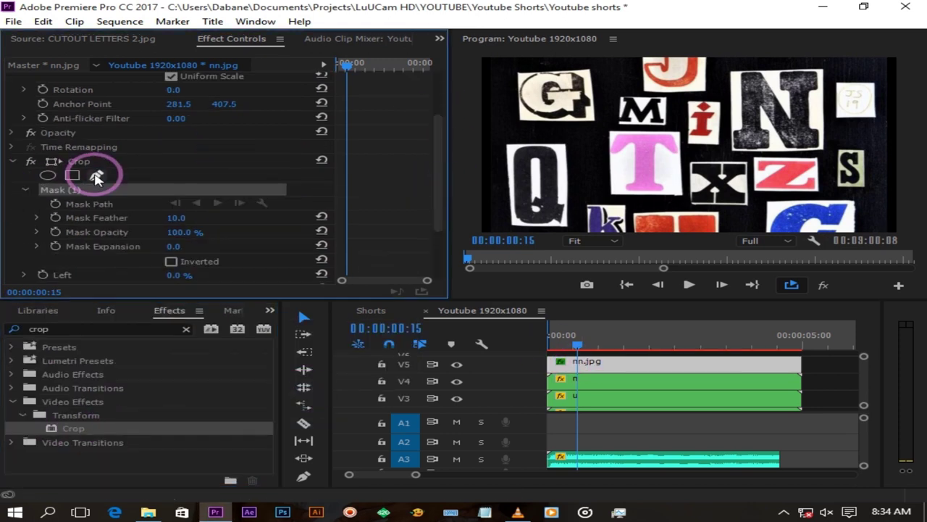
Step: Set the nn.jpg crop mask's feather to 0 and invert the mask
{"action": "left_click_drag", "start_coordinate": [439, 167], "coordinate": [448, 225]}
{"action": "left_click", "coordinate": [172, 176]}
{"action": "left_click_drag", "start_coordinate": [174, 191], "coordinate": [386, 197]}
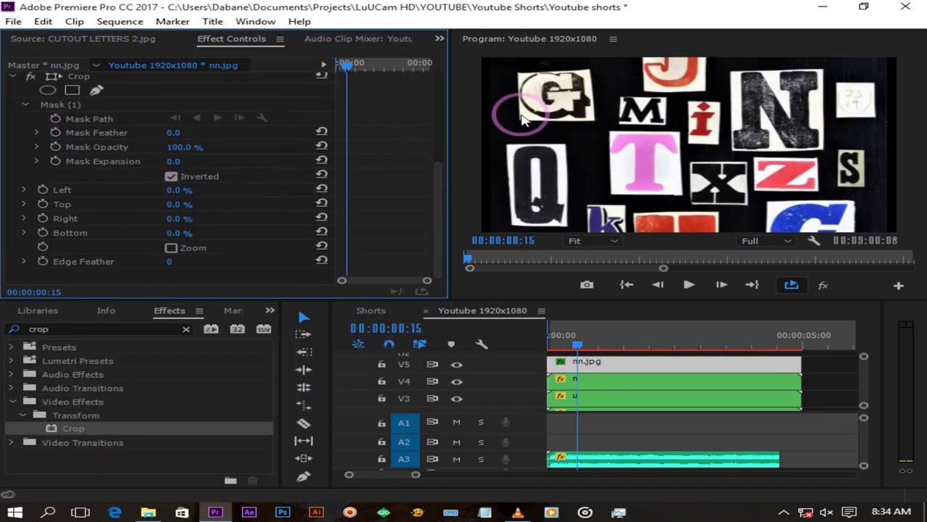
Step: Draw the Mask (1) path around the large black N in nn.jpg
{"action": "left_click", "coordinate": [91, 161]}
{"action": "left_click", "coordinate": [61, 105]}
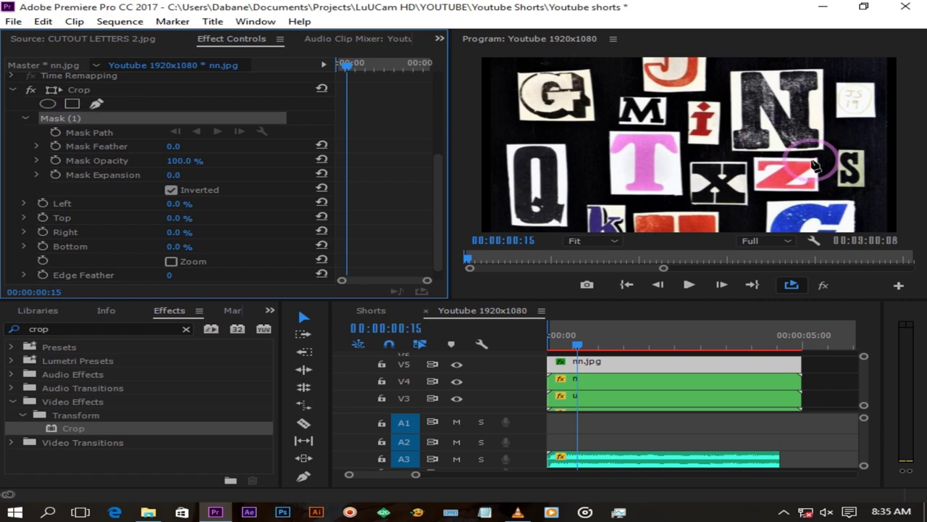
{"action": "left_click", "coordinate": [733, 98]}
{"action": "left_click", "coordinate": [824, 149]}
{"action": "left_click", "coordinate": [732, 150]}
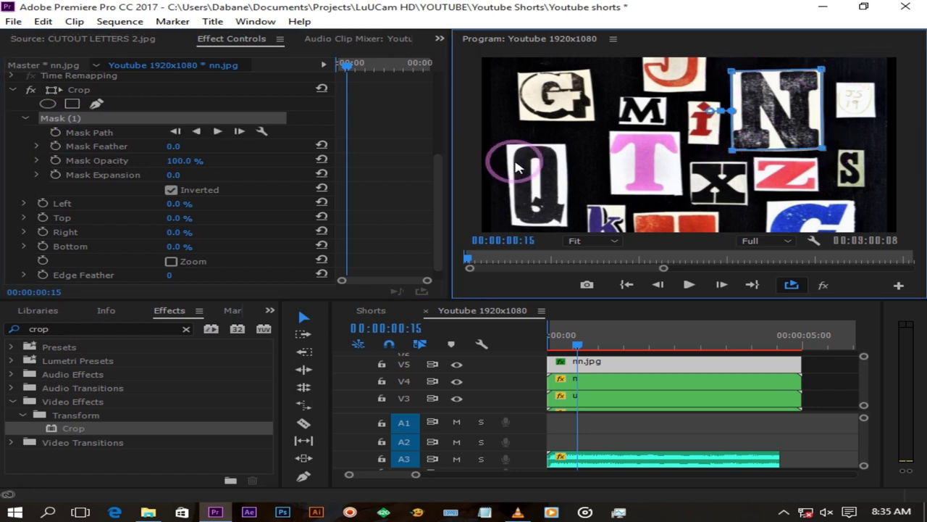
Step: Set the Left crop to 100% and nest the nn.jpg clip as a sequence named nn
{"action": "left_click_drag", "start_coordinate": [174, 204], "coordinate": [391, 206]}
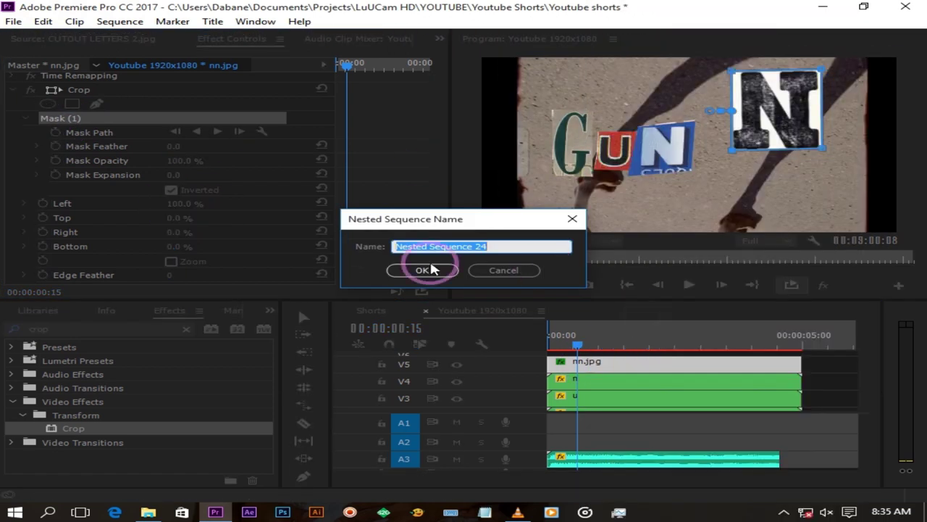
{"action": "type", "text": "nn"}
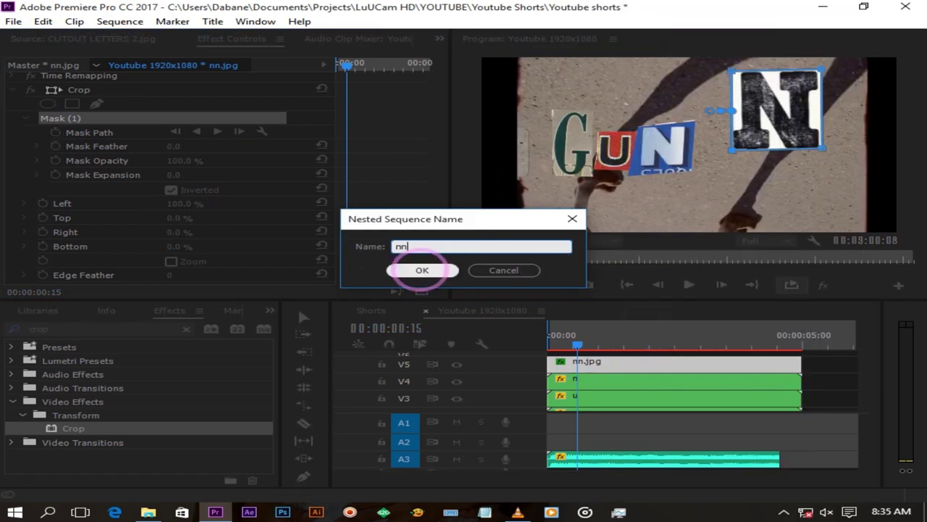
{"action": "left_click", "coordinate": [423, 270]}
Step: Scale the nested nn clip to 81 and position it at 791, 727, beside the first N
{"action": "left_click_drag", "start_coordinate": [179, 108], "coordinate": [45, 112]}
{"action": "left_click_drag", "start_coordinate": [223, 108], "coordinate": [371, 103]}
{"action": "left_click_drag", "start_coordinate": [179, 123], "coordinate": [165, 123]}
{"action": "left_click_drag", "start_coordinate": [220, 108], "coordinate": [196, 113]}
{"action": "left_click_drag", "start_coordinate": [178, 109], "coordinate": [186, 108]}
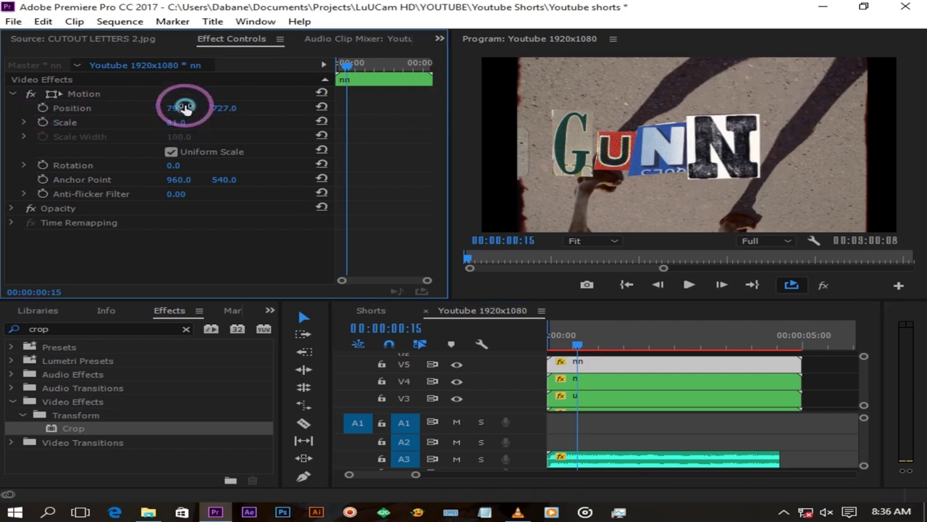
Step: Export a still of CUTOUT LETTERS.jpg into the project as a.jpg and place it on video track V6 at the sequence start
{"action": "left_click", "coordinate": [269, 311]}
{"action": "left_click", "coordinate": [297, 326]}
{"action": "double_click", "coordinate": [148, 415]}
{"action": "double_click", "coordinate": [127, 432]}
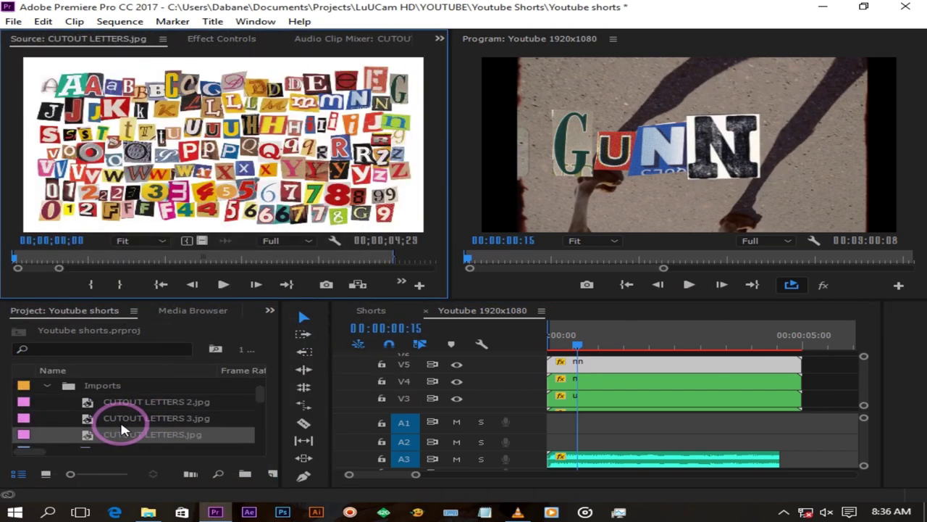
{"action": "left_click", "coordinate": [328, 284]}
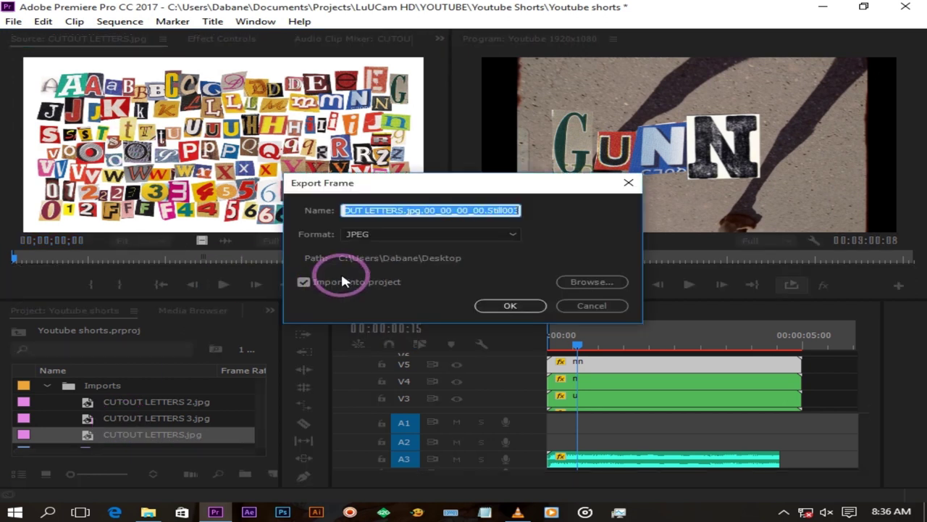
{"action": "left_click", "coordinate": [507, 306]}
{"action": "scroll", "coordinate": [840, 381], "scroll_direction": "up", "scroll_amount": 1}
{"action": "left_click_drag", "start_coordinate": [96, 385], "coordinate": [552, 358]}
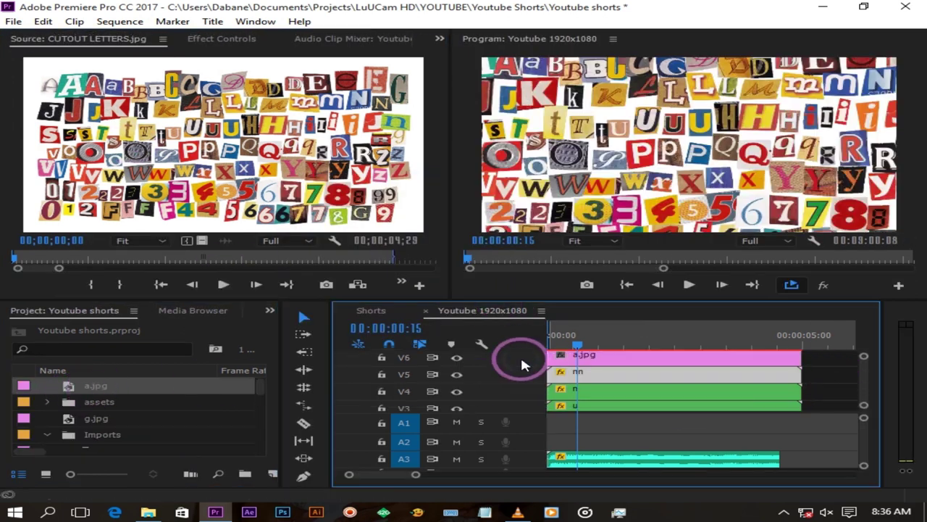
Step: Scale a.jpg to 229 and position it at 2068, 1458 to bring the A letters into view
{"action": "left_click", "coordinate": [597, 355]}
{"action": "left_click", "coordinate": [211, 38]}
{"action": "left_click_drag", "start_coordinate": [181, 122], "coordinate": [274, 122]}
{"action": "left_click_drag", "start_coordinate": [181, 108], "coordinate": [569, 119]}
{"action": "left_click_drag", "start_coordinate": [224, 108], "coordinate": [919, 123]}
{"action": "left_click_drag", "start_coordinate": [224, 108], "coordinate": [362, 150]}
{"action": "left_click_drag", "start_coordinate": [181, 108], "coordinate": [796, 145]}
{"action": "scroll", "coordinate": [615, 362], "scroll_direction": "up", "scroll_amount": 1}
Step: Apply the Crop effect to a.jpg and draw a pen mask around the blue lowercase a
{"action": "left_click", "coordinate": [614, 362]}
{"action": "left_click", "coordinate": [269, 310]}
{"action": "left_click", "coordinate": [292, 389]}
{"action": "left_click_drag", "start_coordinate": [74, 428], "coordinate": [616, 368]}
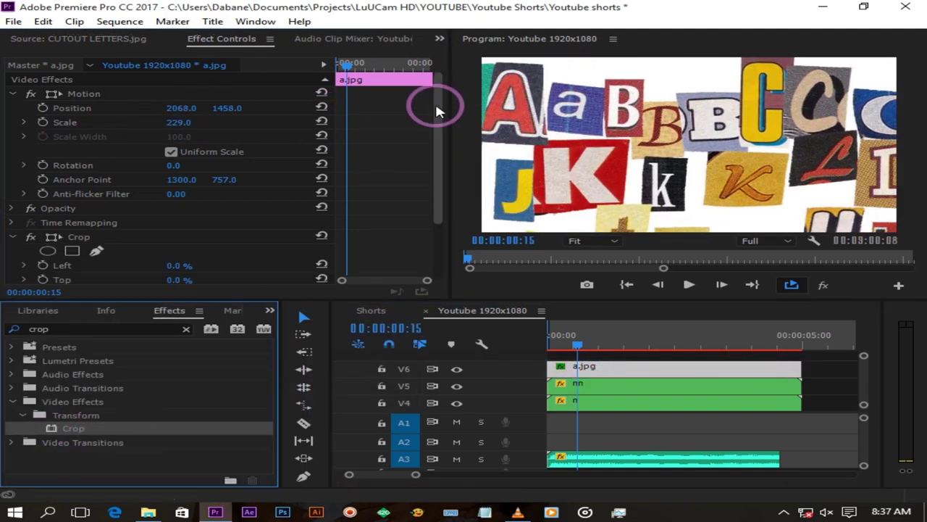
{"action": "left_click_drag", "start_coordinate": [439, 112], "coordinate": [439, 174]}
{"action": "left_click", "coordinate": [97, 176]}
{"action": "left_click", "coordinate": [553, 83]}
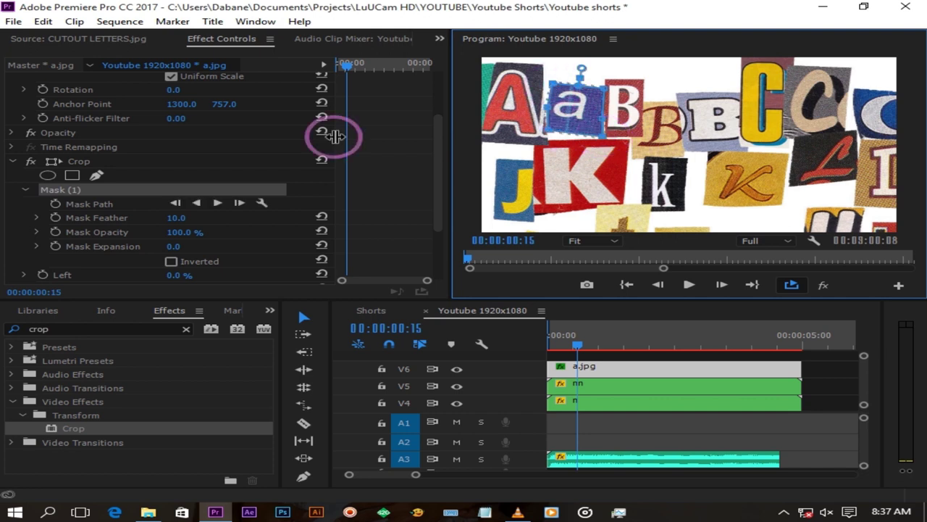
Step: Isolate the lowercase a by setting its mask feather to 0, inverting the mask and setting the Left crop to 100%
{"action": "left_click_drag", "start_coordinate": [176, 217], "coordinate": [144, 217]}
{"action": "left_click_drag", "start_coordinate": [439, 141], "coordinate": [441, 188]}
{"action": "left_click", "coordinate": [171, 176]}
{"action": "left_click", "coordinate": [179, 190]}
{"action": "type", "text": "100"}
{"action": "key", "text": "Return"}
Step: Nest the cropped a.jpg clip on V6 as a sequence named aa
{"action": "right_click", "coordinate": [600, 368]}
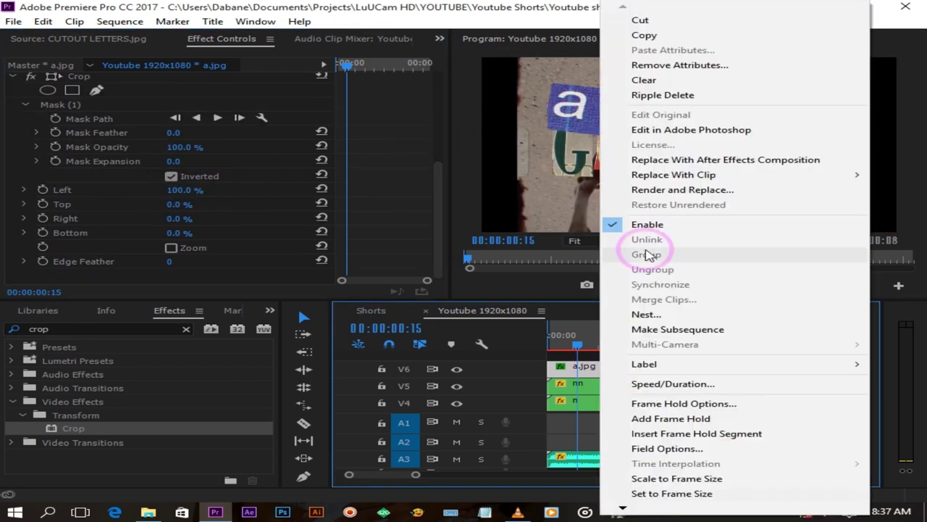
{"action": "left_click", "coordinate": [647, 314]}
{"action": "left_click", "coordinate": [422, 270]}
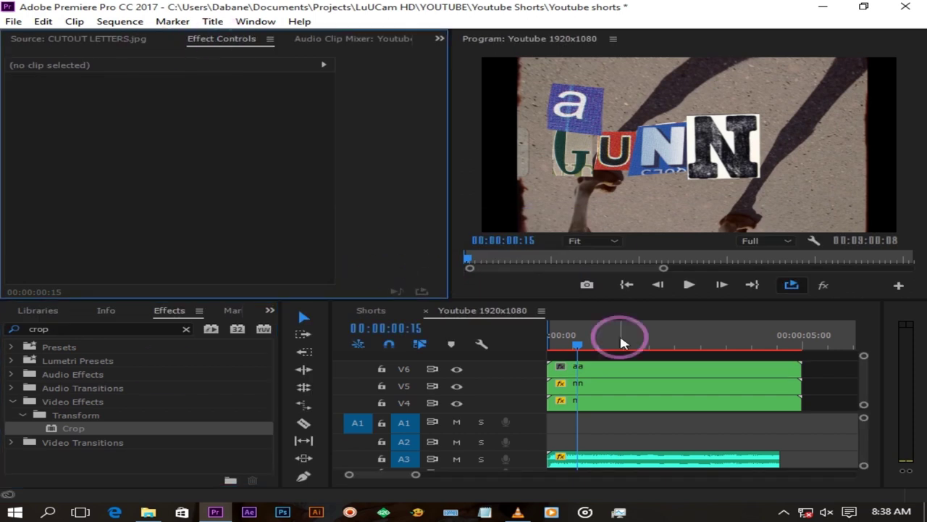
Step: Position the nested aa clip at 1915, 771, beside the black N
{"action": "left_click", "coordinate": [620, 367]}
{"action": "left_click_drag", "start_coordinate": [177, 108], "coordinate": [222, 108]}
{"action": "left_click_drag", "start_coordinate": [224, 108], "coordinate": [432, 113]}
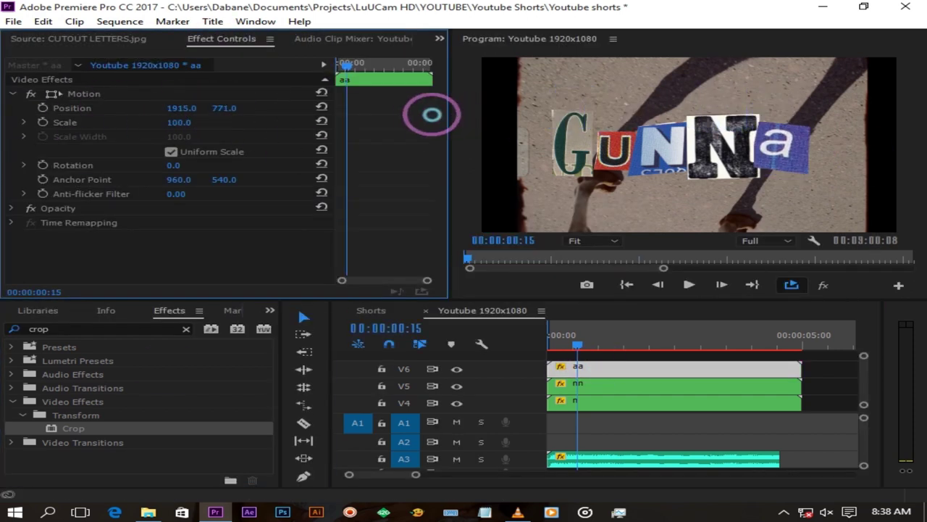
Step: Rearrange the nested letter clips so n sits on V2, u on V3 and g on V4
{"action": "scroll", "coordinate": [598, 391], "scroll_direction": "down", "scroll_amount": 3}
{"action": "left_click", "coordinate": [598, 406]}
{"action": "left_click_drag", "start_coordinate": [599, 406], "coordinate": [599, 389]}
{"action": "left_click_drag", "start_coordinate": [598, 429], "coordinate": [594, 371]}
{"action": "left_click_drag", "start_coordinate": [592, 406], "coordinate": [592, 389]}
{"action": "mouse_move", "coordinate": [594, 423]}
{"action": "left_mouse_down"}
{"action": "mouse_move", "coordinate": [593, 406]}
{"action": "mouse_move", "coordinate": [595, 423]}
{"action": "left_mouse_up"}
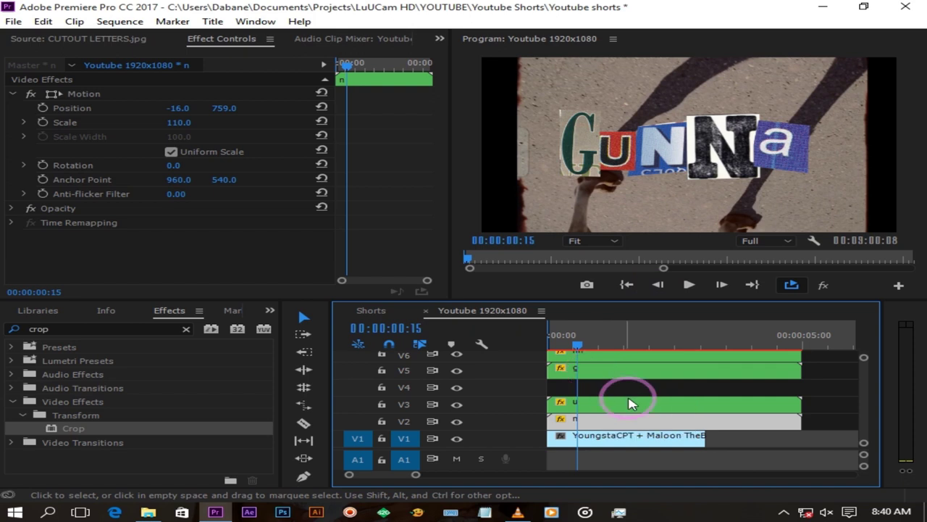
{"action": "left_click_drag", "start_coordinate": [633, 370], "coordinate": [623, 382]}
Step: Restack the letter clips in reading order, with g on V6, u on V5, n on V4, nn on V3 and aaa on V2
{"action": "scroll", "coordinate": [628, 380], "scroll_direction": "up", "scroll_amount": 1}
{"action": "left_click", "coordinate": [586, 376]}
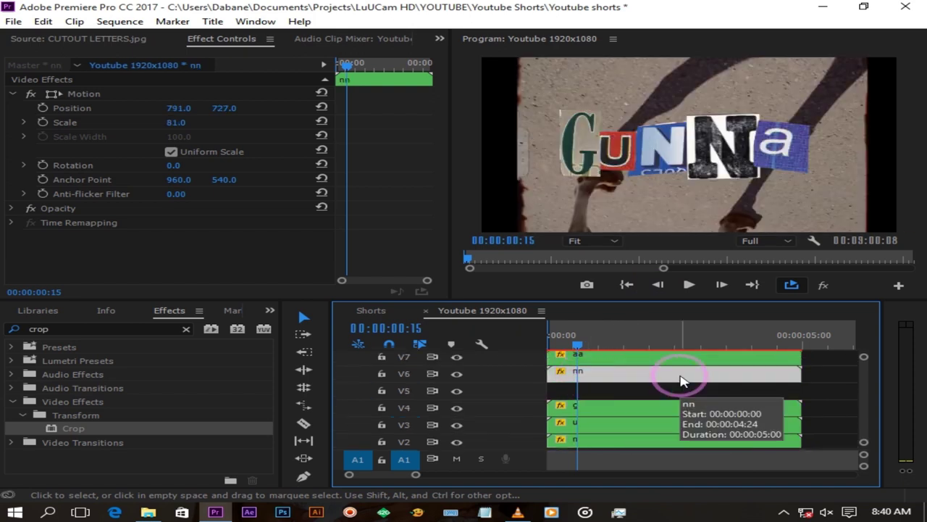
{"action": "scroll", "coordinate": [606, 421], "scroll_direction": "down", "scroll_amount": 1}
{"action": "left_click", "coordinate": [589, 430]}
{"action": "left_click_drag", "start_coordinate": [613, 363], "coordinate": [608, 371]}
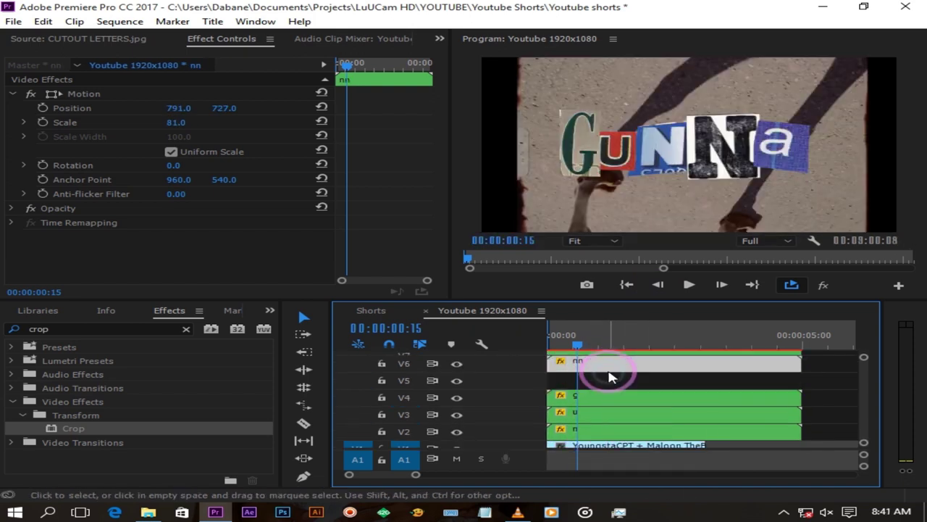
{"action": "left_click_drag", "start_coordinate": [601, 435], "coordinate": [602, 424]}
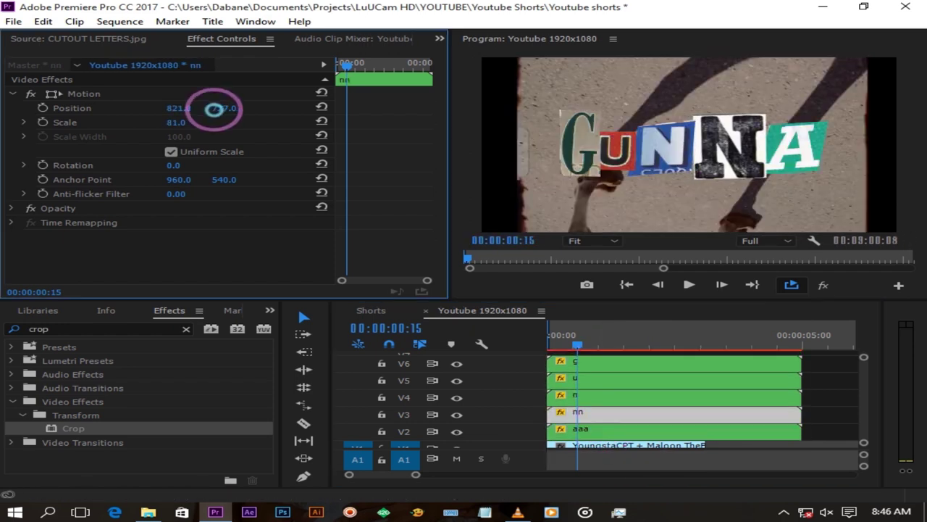
Step: Adjust the letter layout, moving n to 11, 802, u to a vertical position of 579, and g to 770, 525 at scale 58
{"action": "left_click_drag", "start_coordinate": [215, 104], "coordinate": [224, 108]}
{"action": "left_click", "coordinate": [177, 109]}
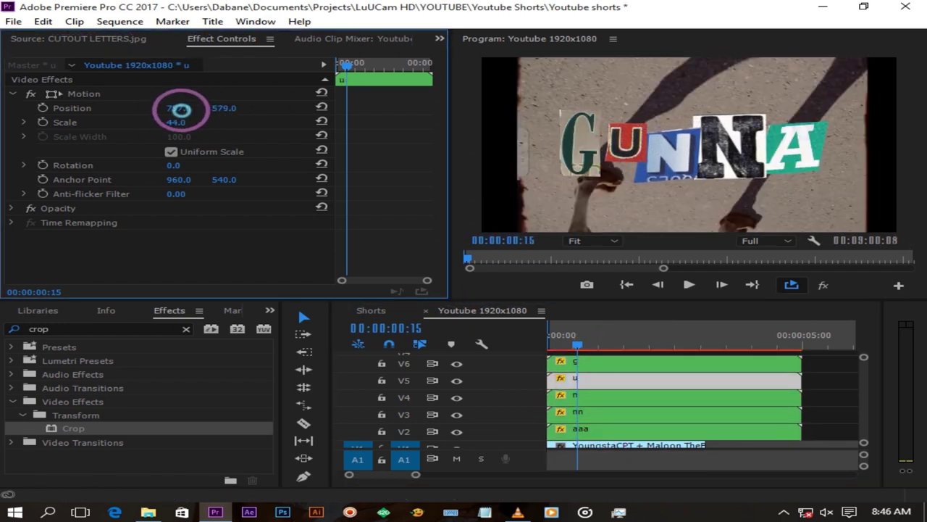
{"action": "left_click", "coordinate": [584, 362]}
{"action": "left_click_drag", "start_coordinate": [179, 108], "coordinate": [201, 119]}
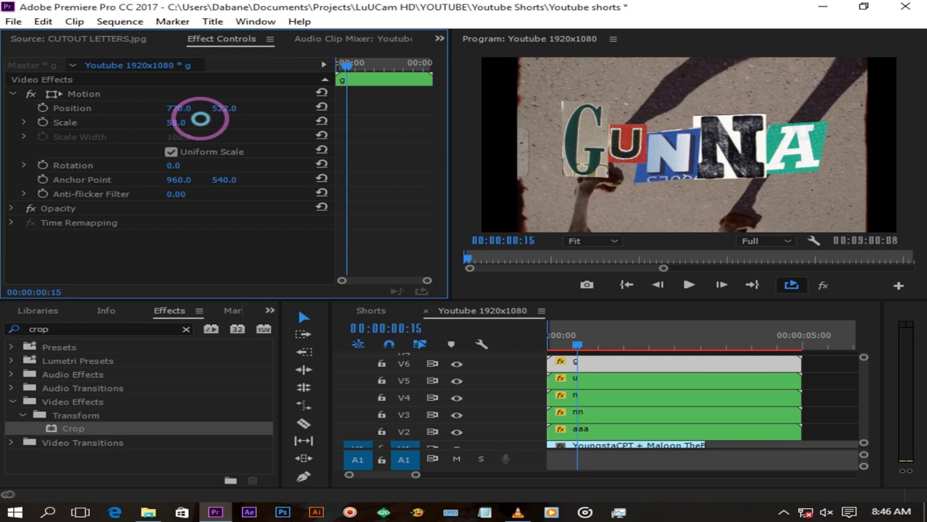
Step: Offset the clips from the sequence start so u begins at 00:00:00:05 and n at 00:00:00:10
{"action": "left_click", "coordinate": [582, 347]}
{"action": "left_click_drag", "start_coordinate": [579, 348], "coordinate": [548, 346]}
{"action": "left_click_drag", "start_coordinate": [416, 474], "coordinate": [434, 475]}
{"action": "mouse_move", "coordinate": [551, 345]}
{"action": "left_mouse_down"}
{"action": "mouse_move", "coordinate": [611, 348]}
{"action": "mouse_move", "coordinate": [548, 346]}
{"action": "left_mouse_up"}
{"action": "left_click_drag", "start_coordinate": [434, 475], "coordinate": [383, 474]}
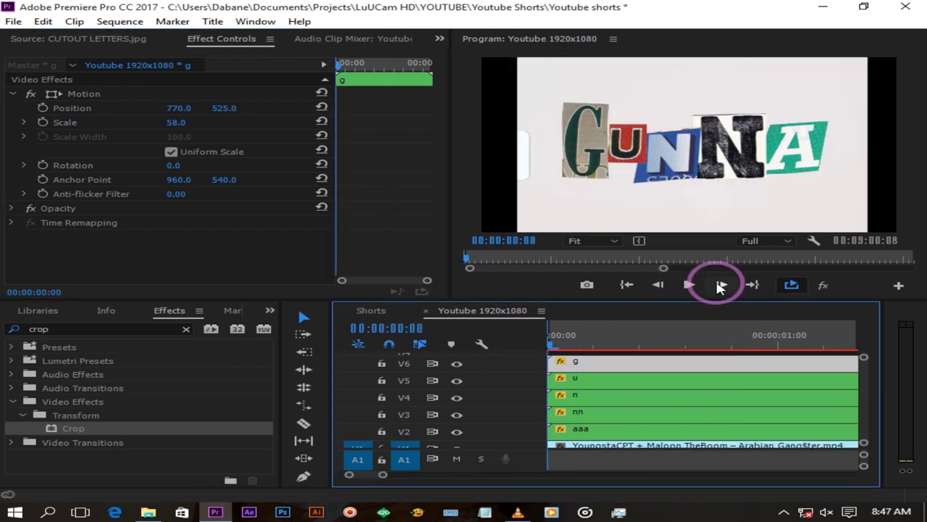
{"action": "left_click", "coordinate": [717, 285]}
{"action": "left_click_drag", "start_coordinate": [599, 379], "coordinate": [704, 403]}
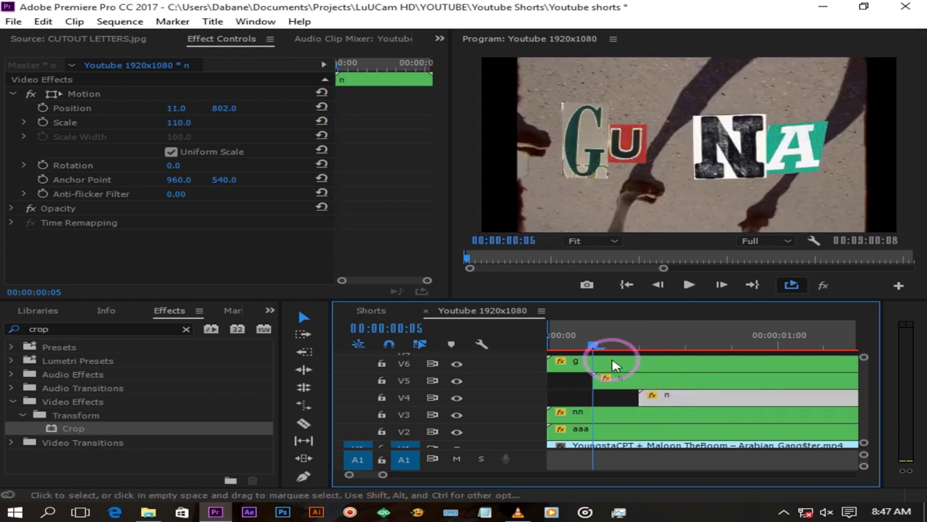
Step: Offset the nn clip to begin at 00:00:00:15 and the aaa clip five frames after it
{"action": "left_click_drag", "start_coordinate": [595, 347], "coordinate": [642, 349]}
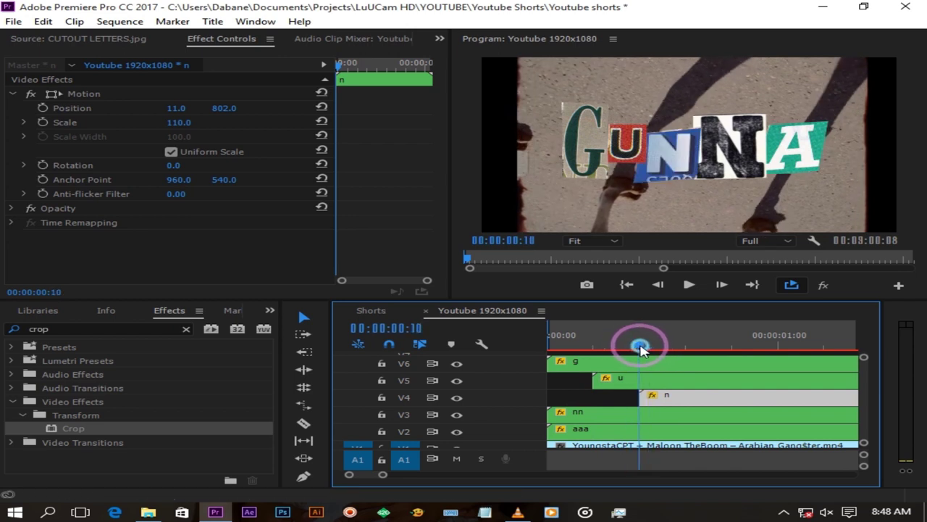
{"action": "left_click", "coordinate": [647, 415]}
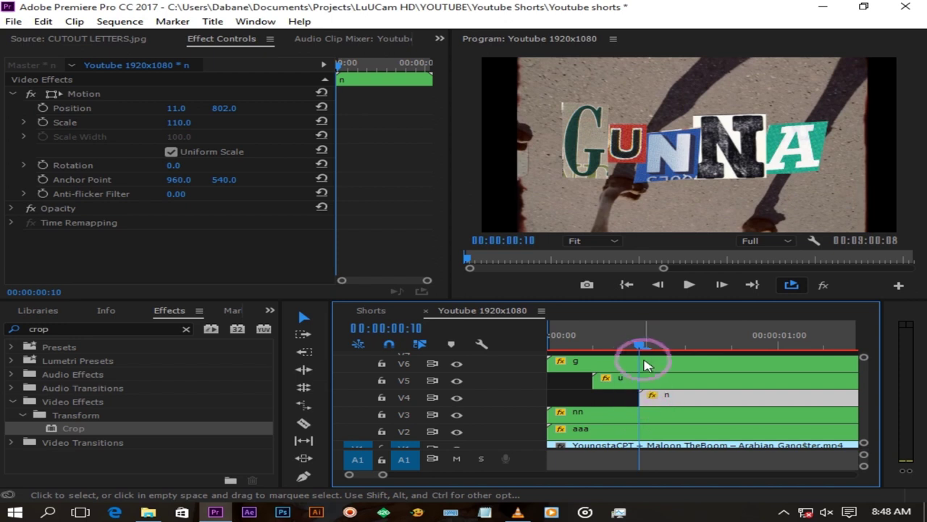
{"action": "left_click_drag", "start_coordinate": [636, 348], "coordinate": [685, 342]}
{"action": "left_click", "coordinate": [684, 412]}
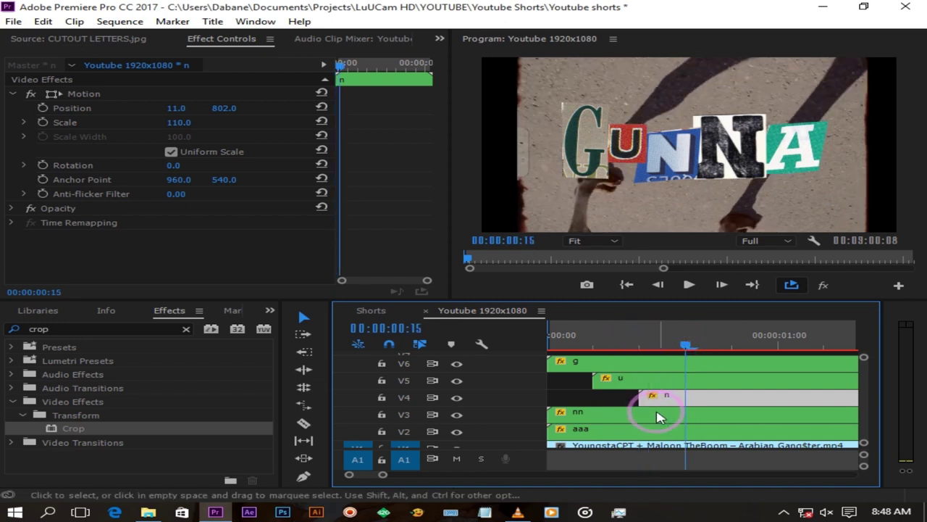
{"action": "left_click_drag", "start_coordinate": [660, 418], "coordinate": [797, 421]}
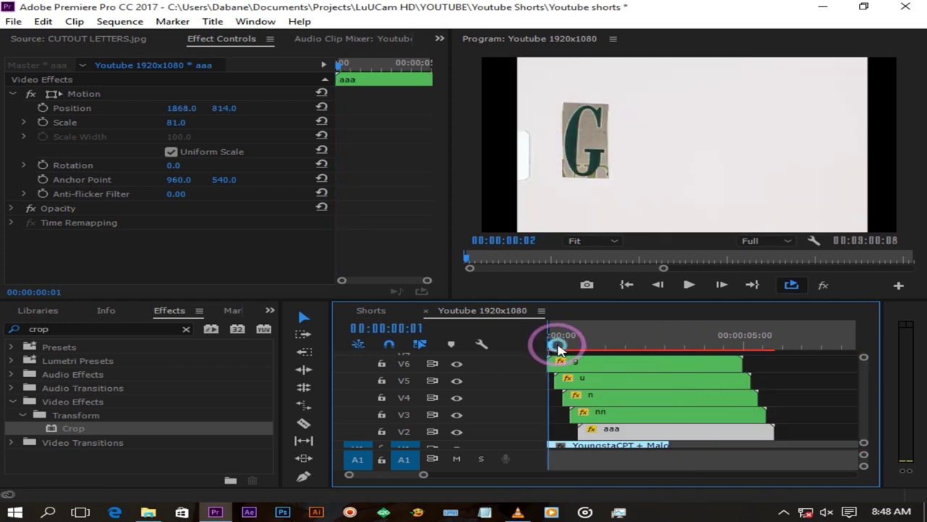
Step: Play back the staggered letters from the sequence start, save the project and return the playhead to the start
{"action": "left_click_drag", "start_coordinate": [554, 341], "coordinate": [526, 353]}
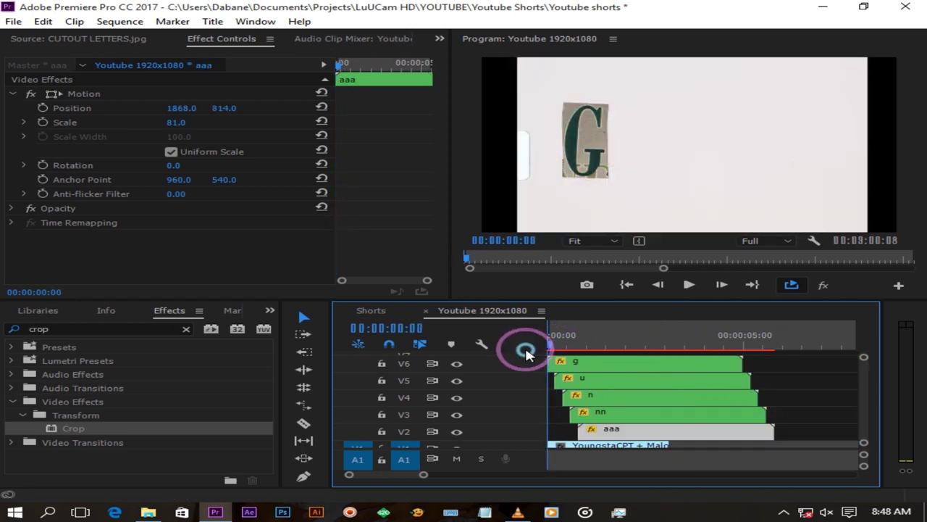
{"action": "left_click", "coordinate": [686, 284]}
{"action": "key", "text": "ctrl+s"}
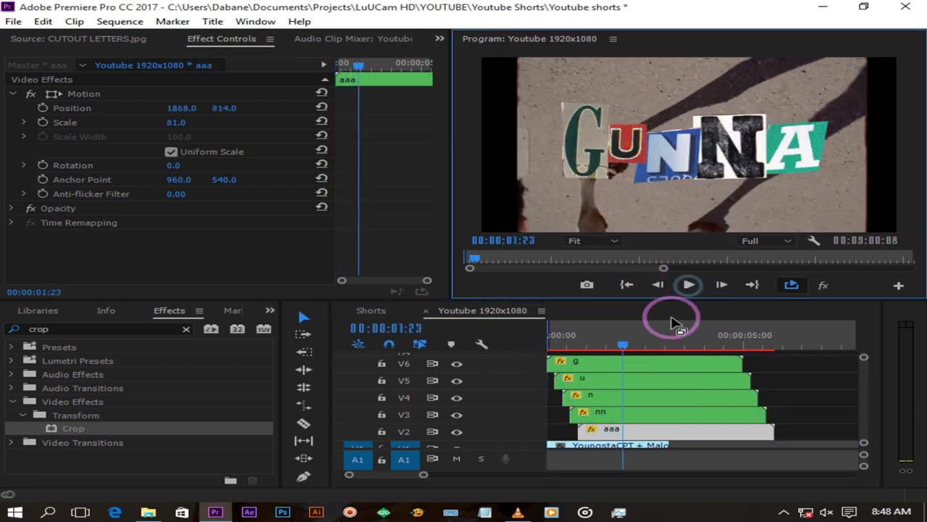
{"action": "left_click_drag", "start_coordinate": [622, 339], "coordinate": [524, 360]}
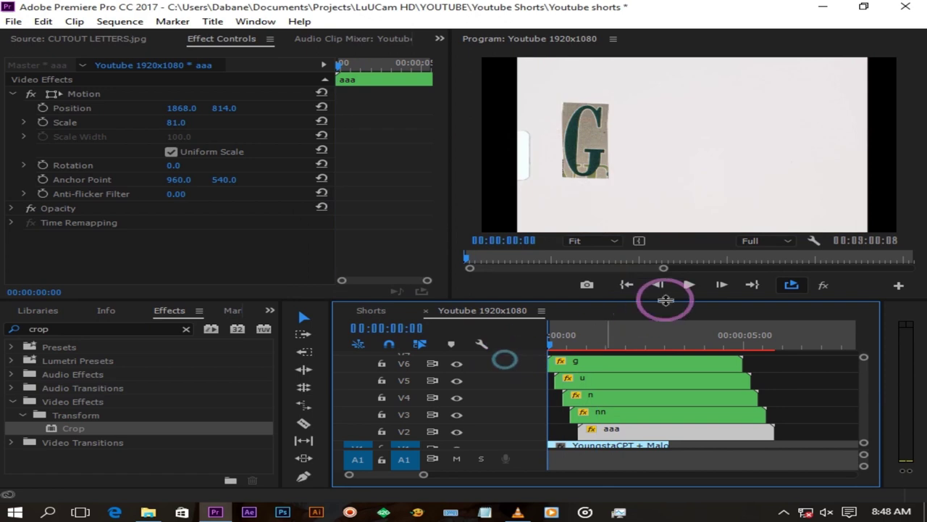